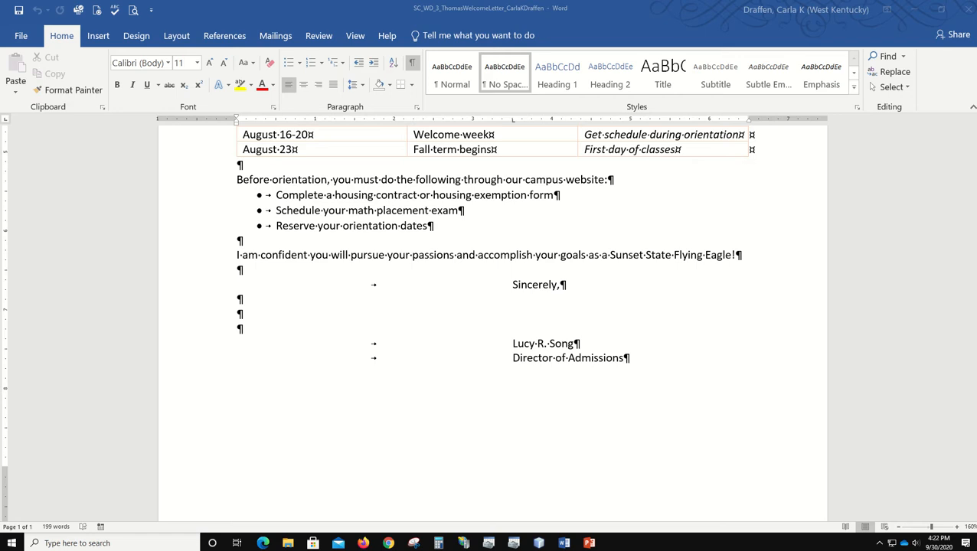
Step: Insert a page break on the line below "Director of Admissions" at the end of the letter
click(728, 388)
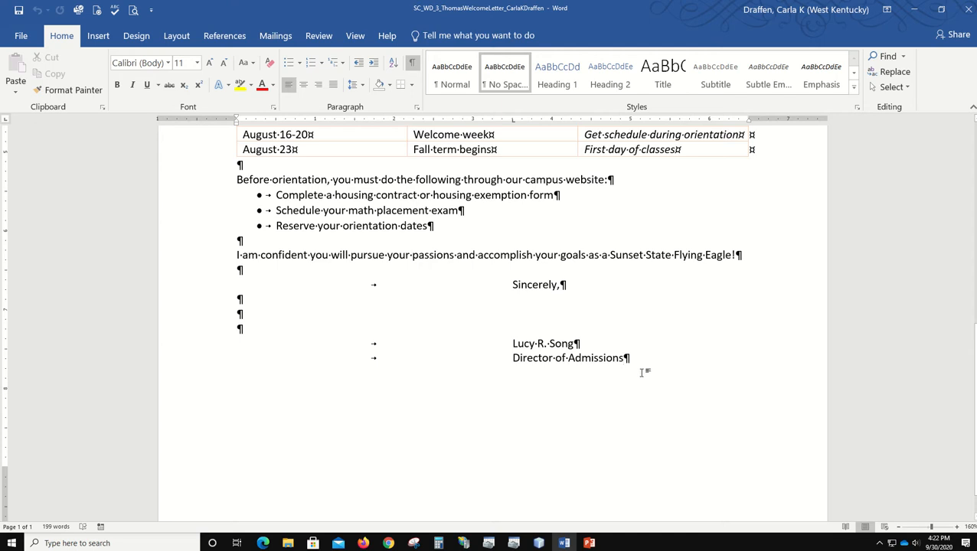
click(93, 35)
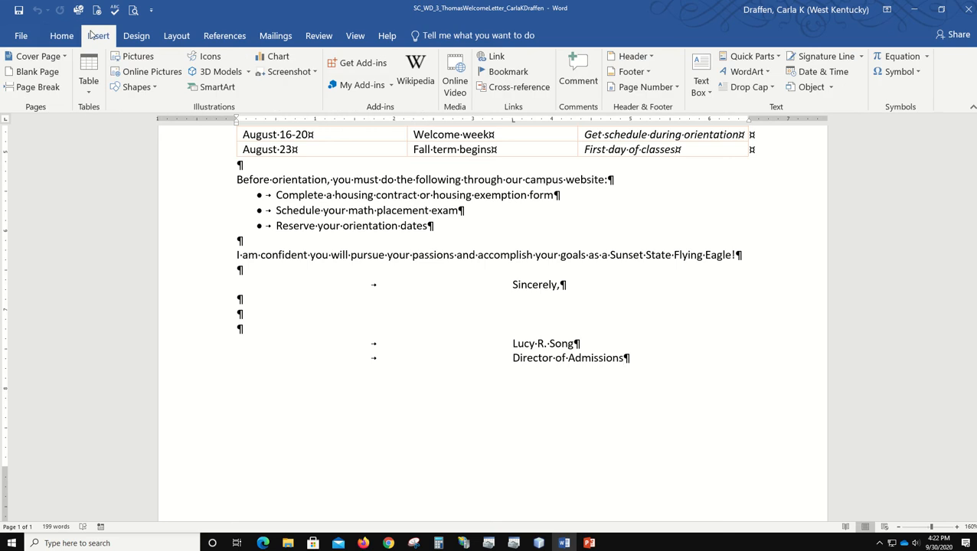
click(26, 88)
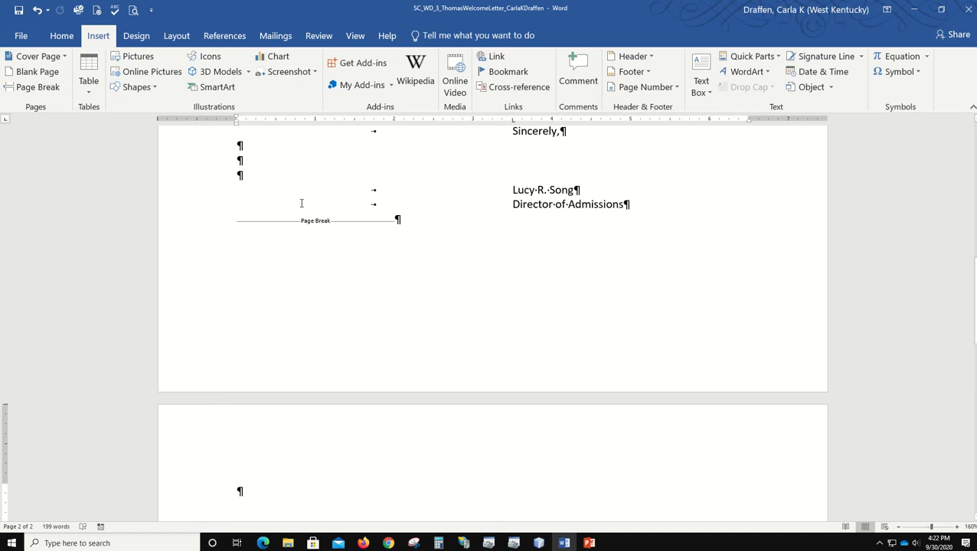
scroll(329, 392, down, 1)
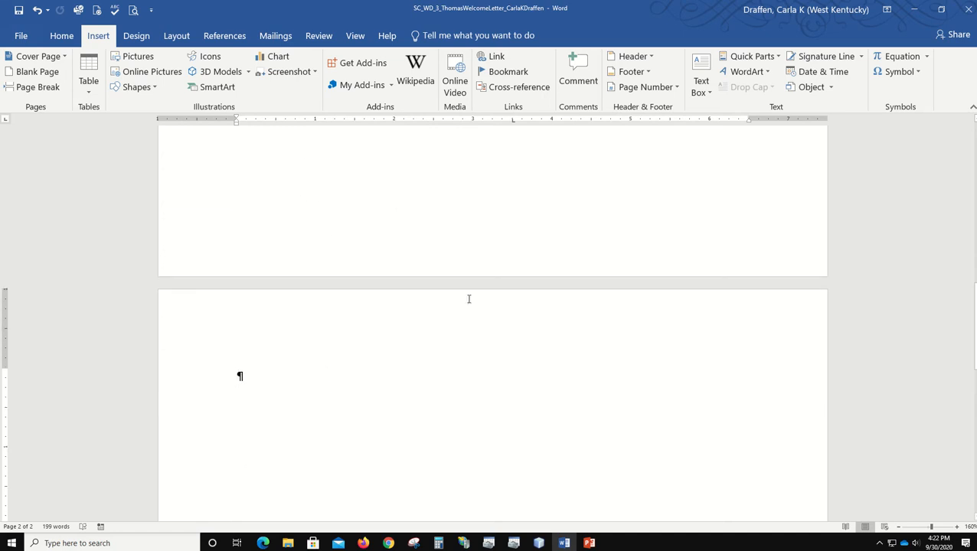
scroll(538, 288, up, 2)
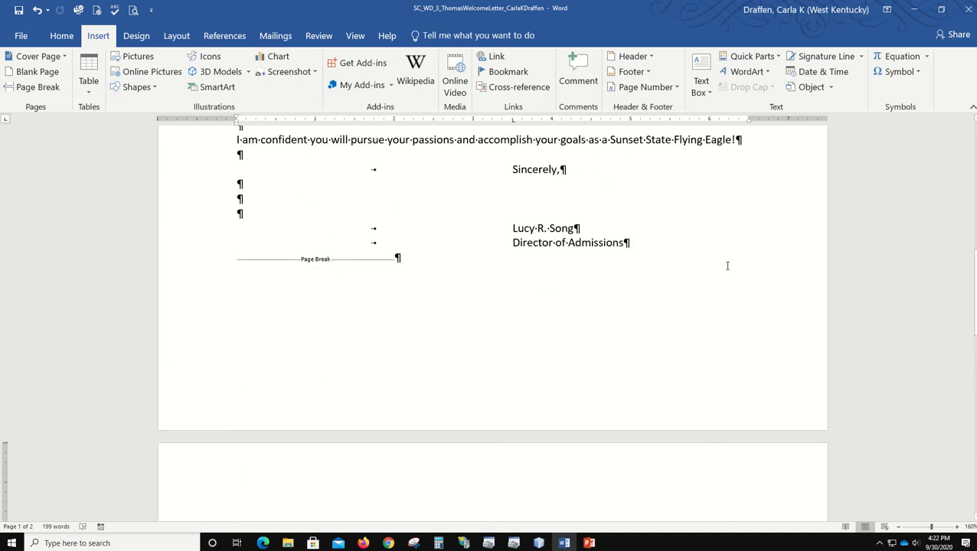
scroll(329, 341, down, 2)
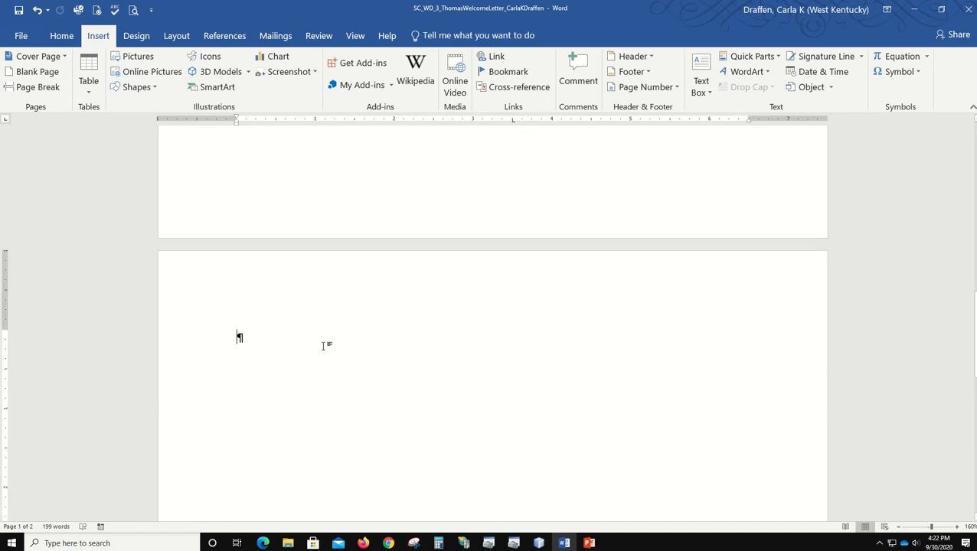
Step: Format the empty paragraph on page 2 as centered, bold, 36 pt text in a dark orange theme color
click(273, 339)
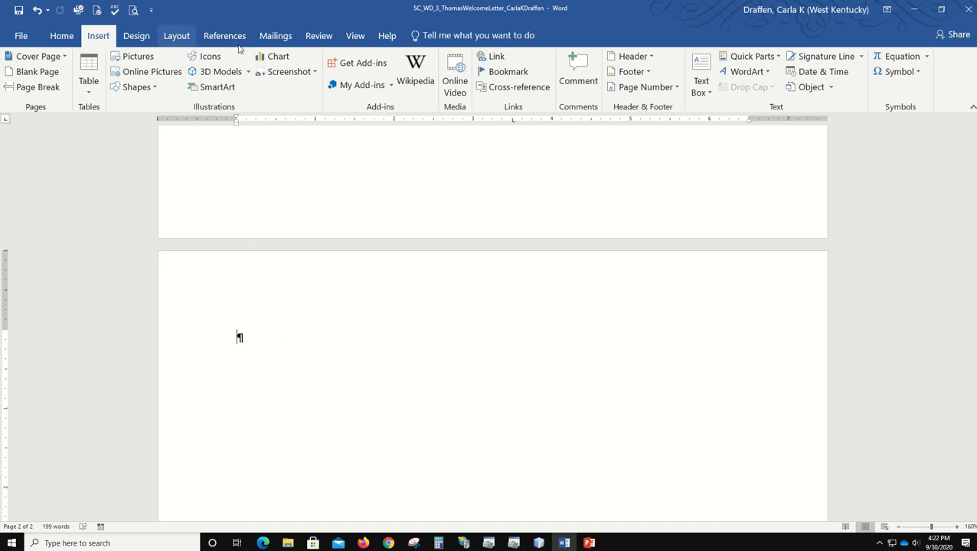
click(61, 35)
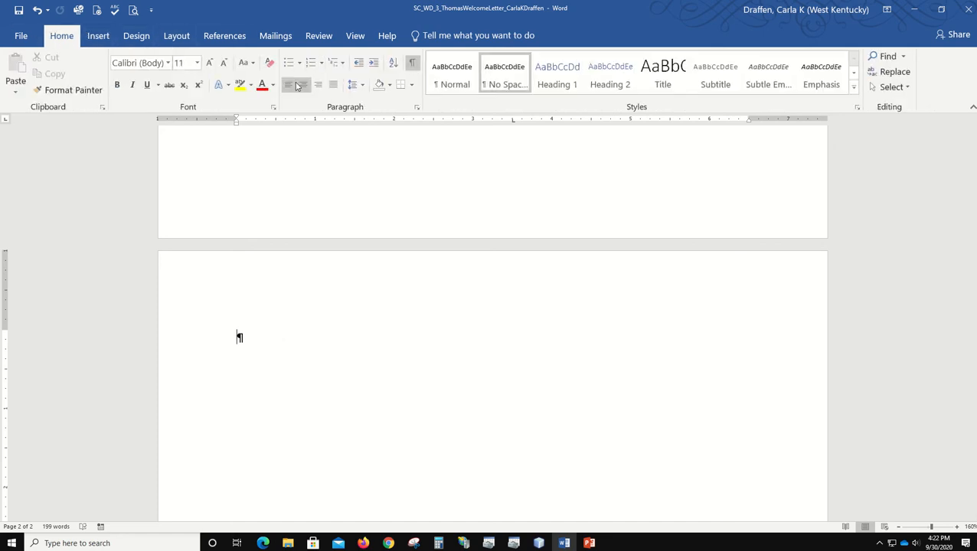
click(304, 86)
click(117, 86)
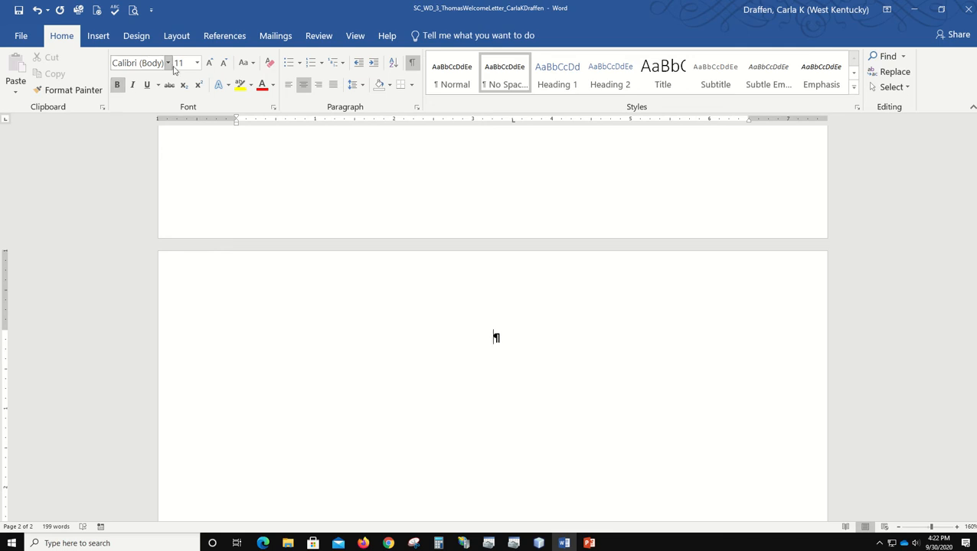
click(197, 66)
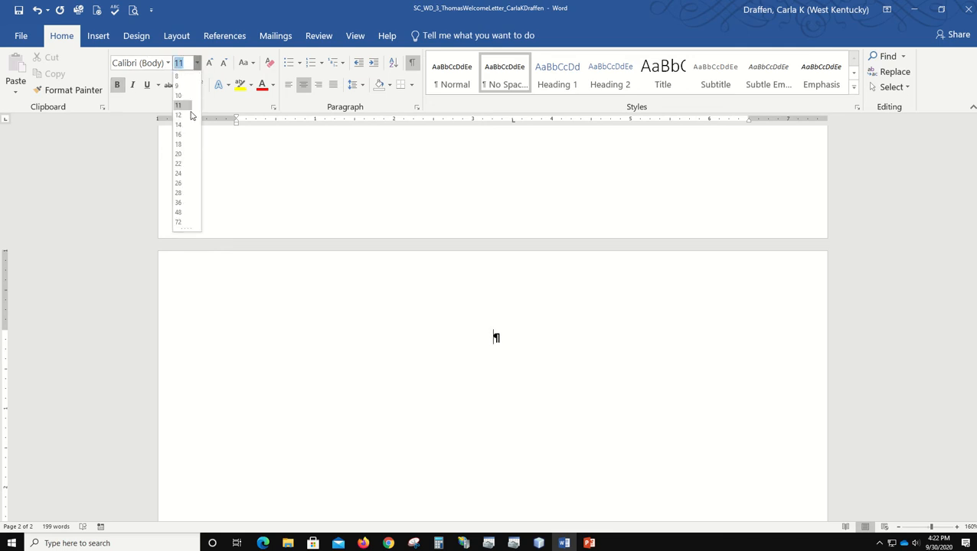
click(184, 203)
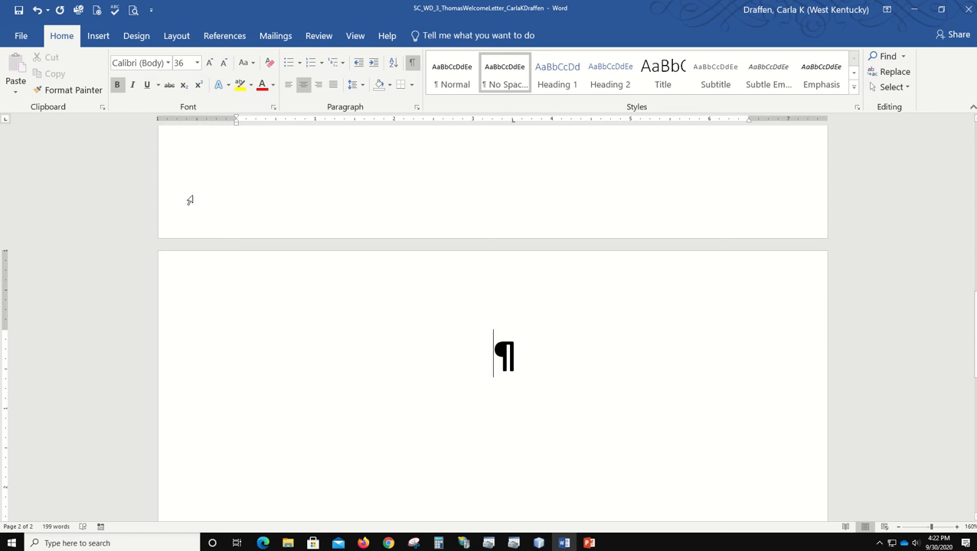
click(274, 85)
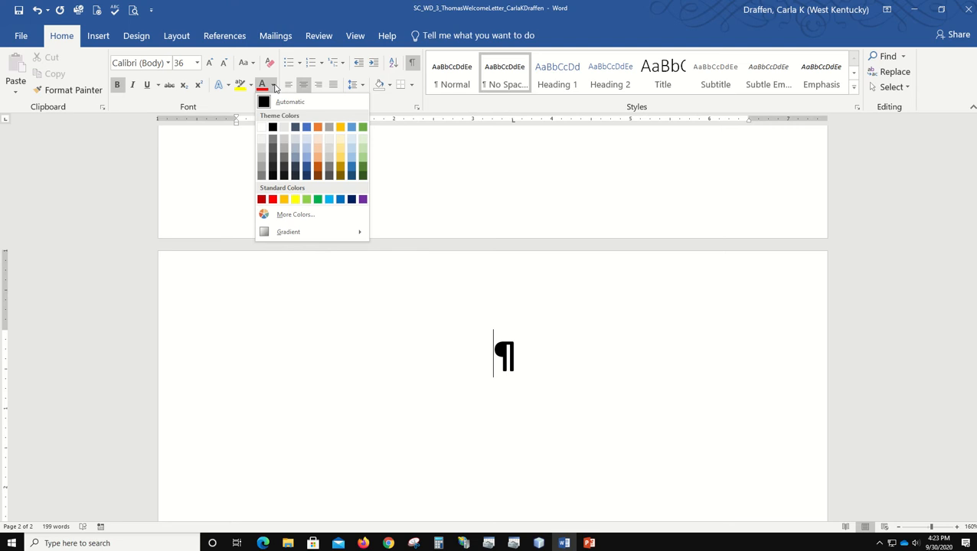
click(319, 170)
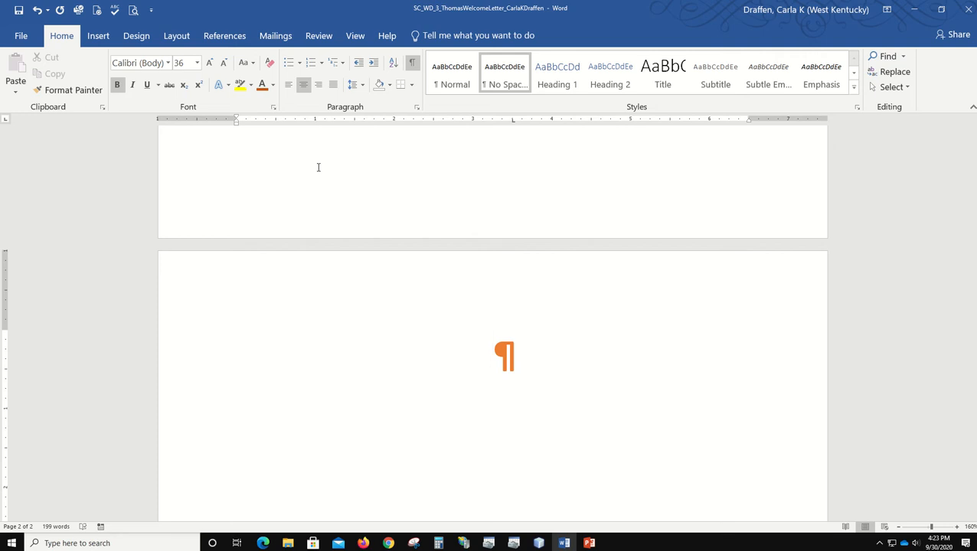
Step: Enter the two-line title "Orientation and Registration" and "Student Schedule" on page 2
text(O)
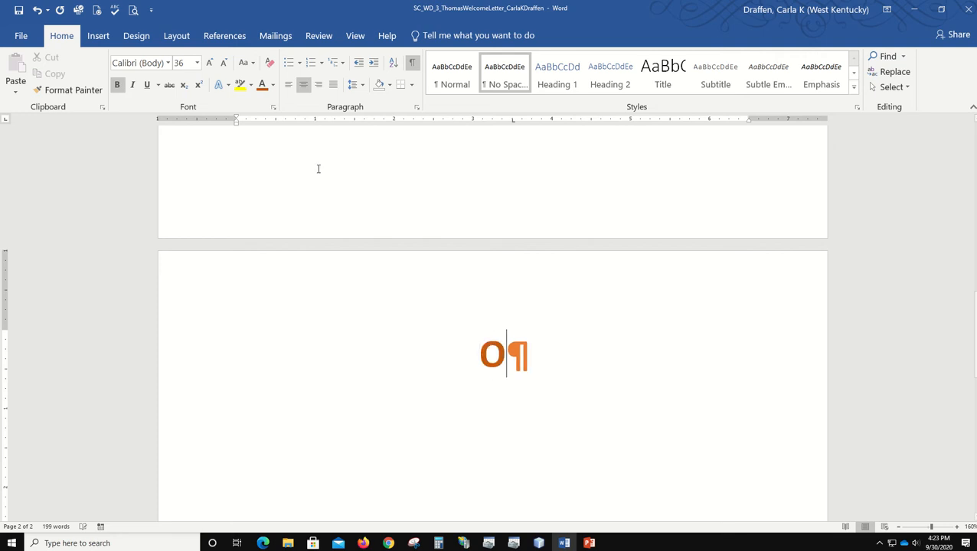
text(rientation a)
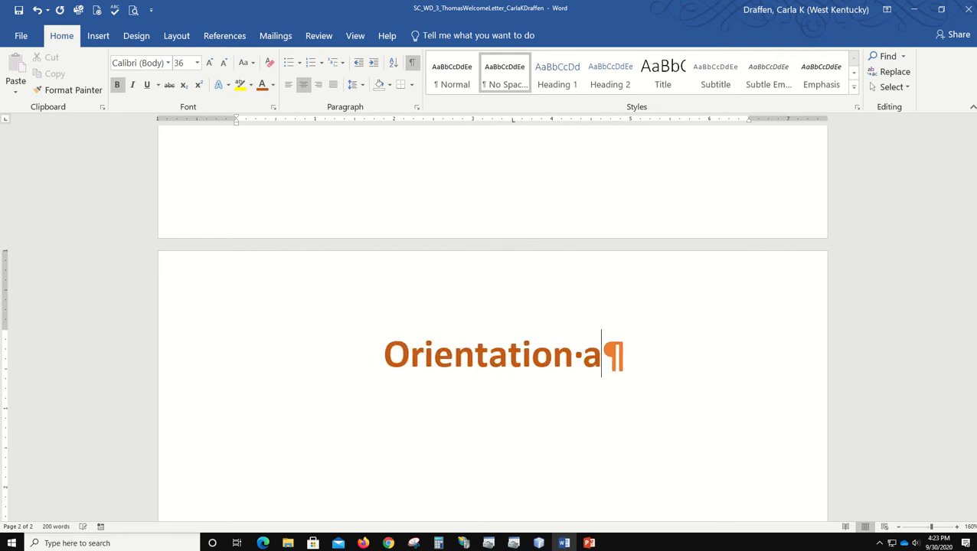
text(nd Registration)
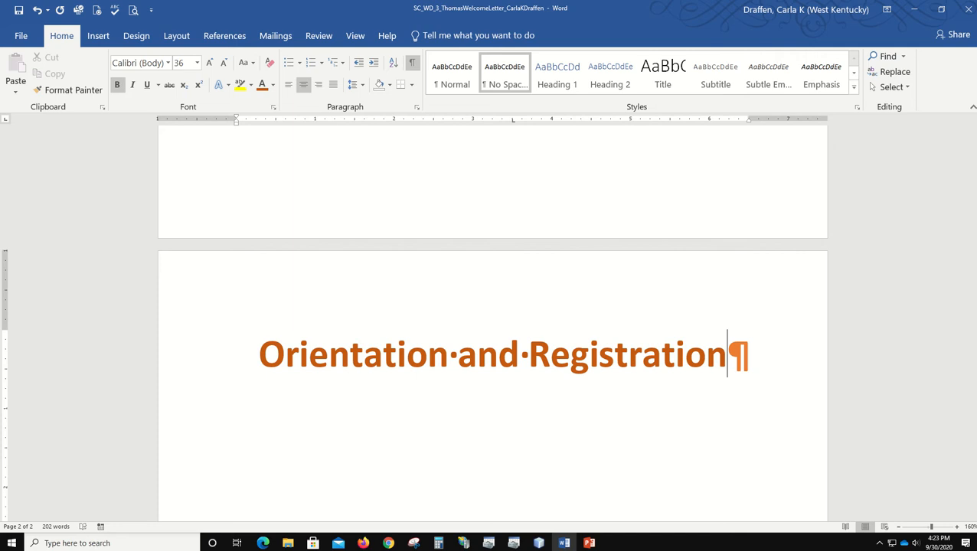
key(Return)
text(Stuc)
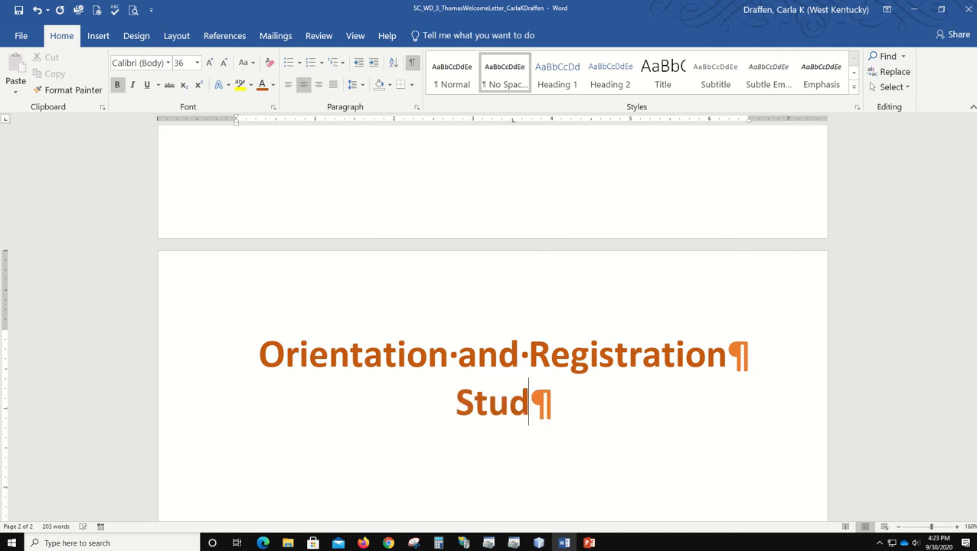
text(ent Schedule)
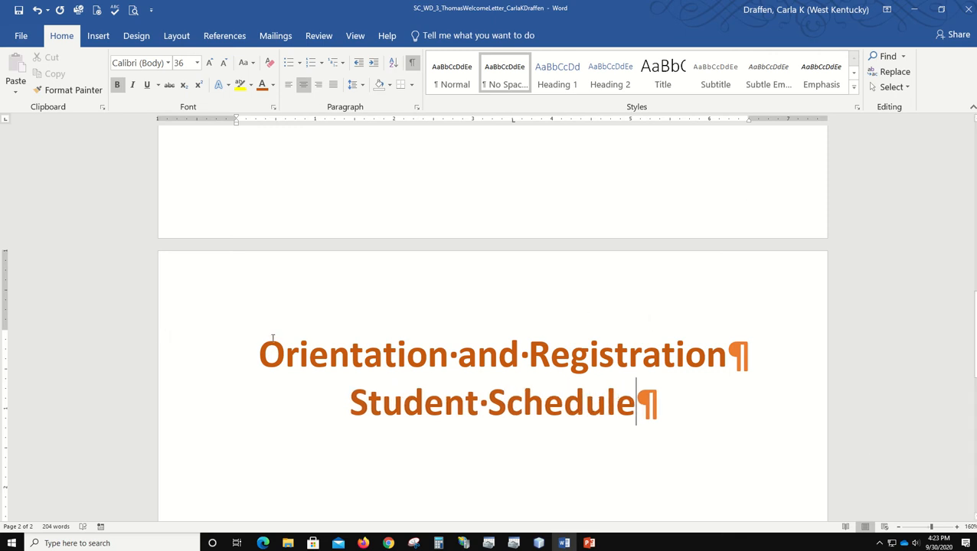
Step: Select both title lines and choose a box paragraph border with the dash-dot line style in Borders and Shading
drag(259, 357, 340, 357)
drag(438, 358, 722, 390)
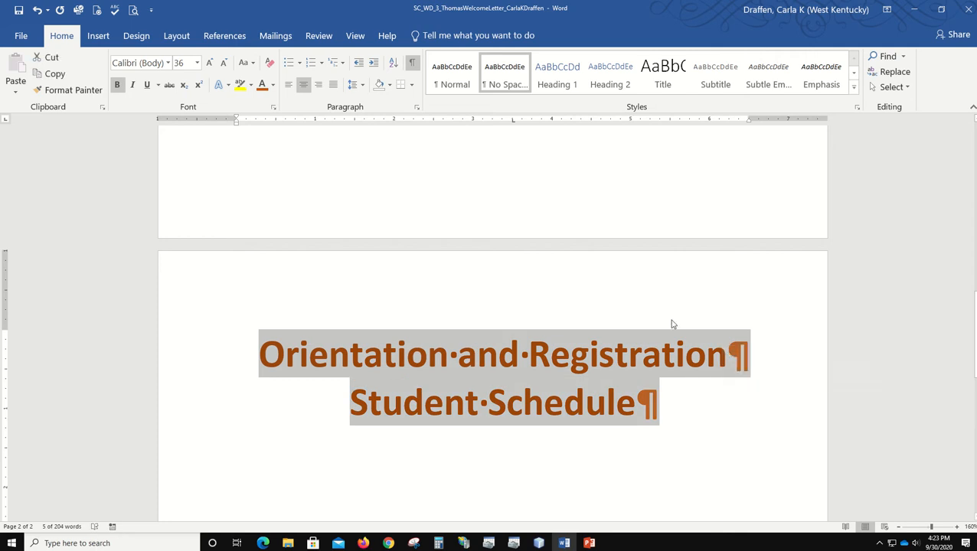
click(413, 86)
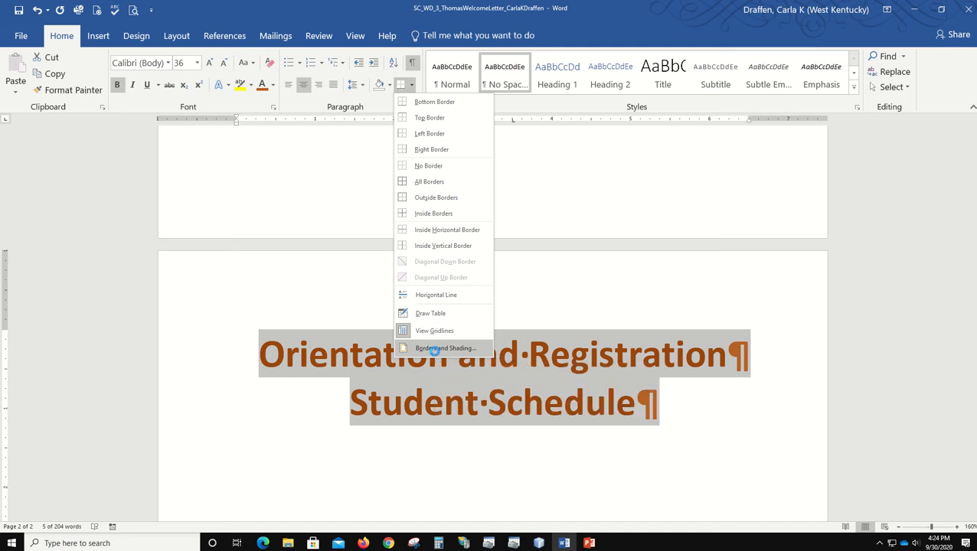
click(436, 349)
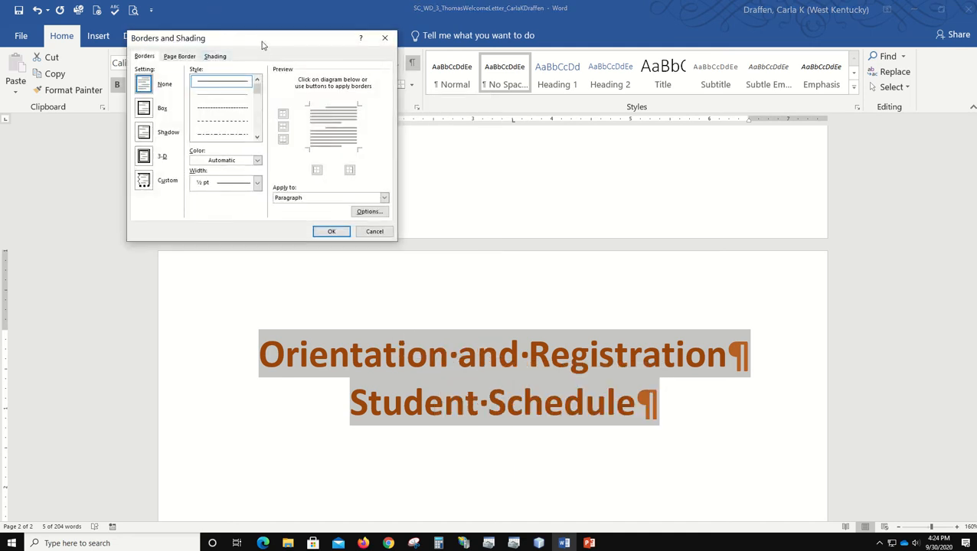
mouse_move(262, 41)
mouse_down()
mouse_move(586, 162)
mouse_move(748, 87)
mouse_move(728, 96)
mouse_up()
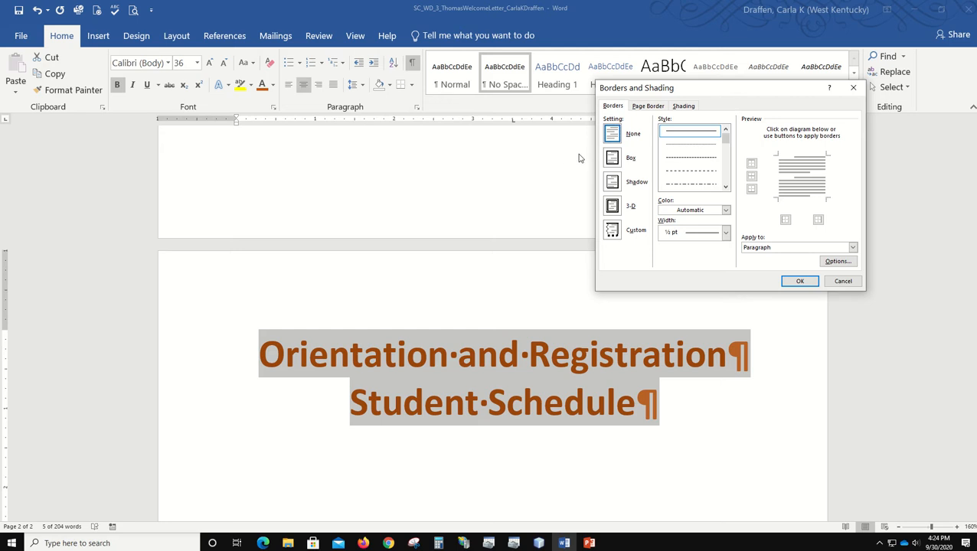
click(613, 159)
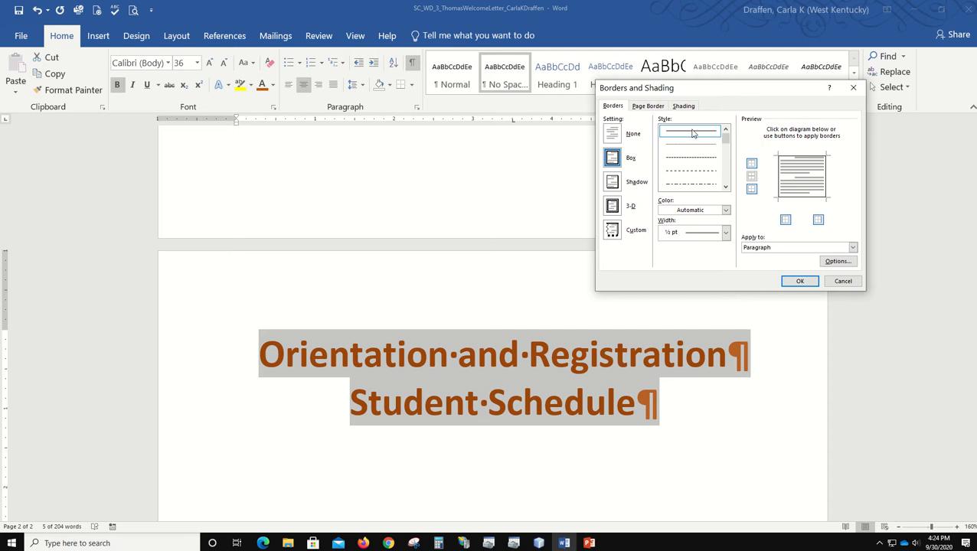
click(702, 185)
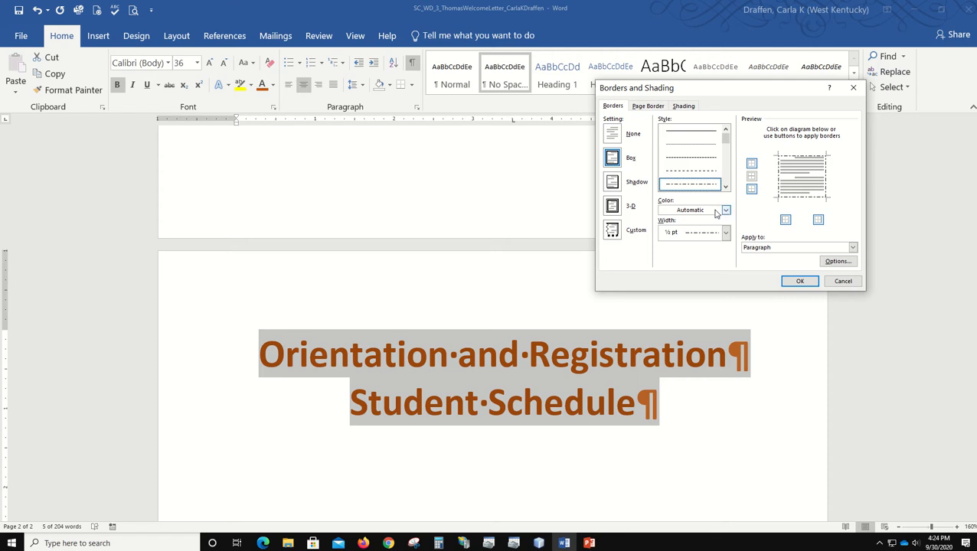
Step: Set the title border's color to Orange, Accent 2 and its width to 2 ¼ pt, and apply it
click(726, 211)
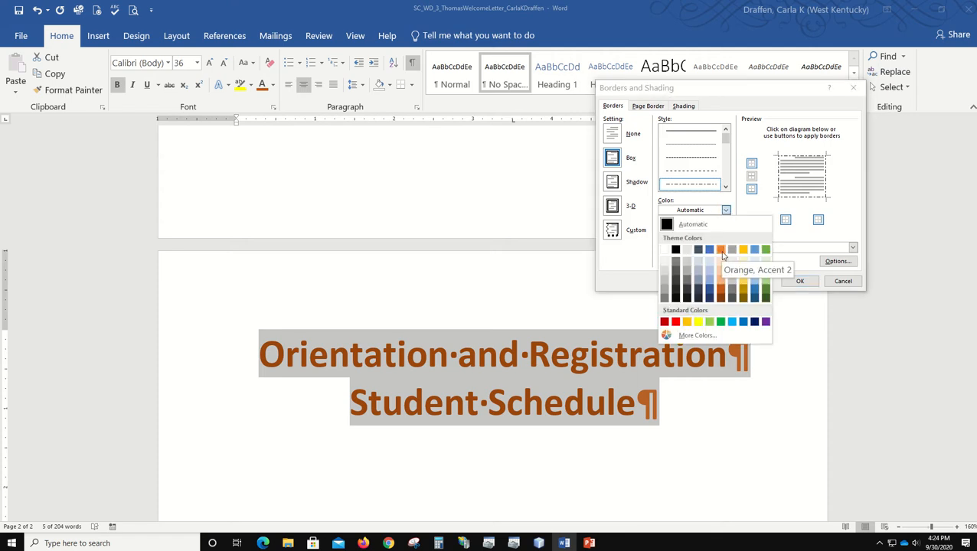
click(721, 251)
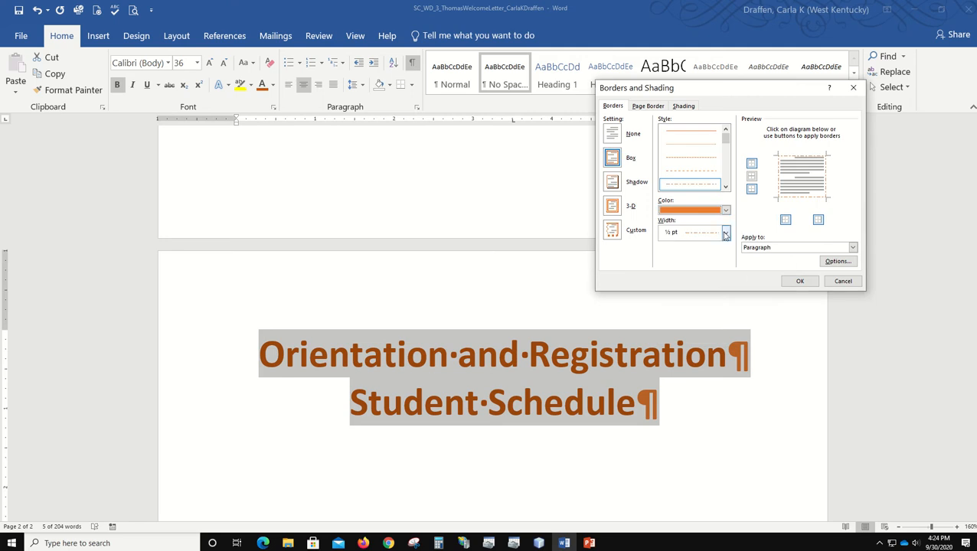
click(725, 234)
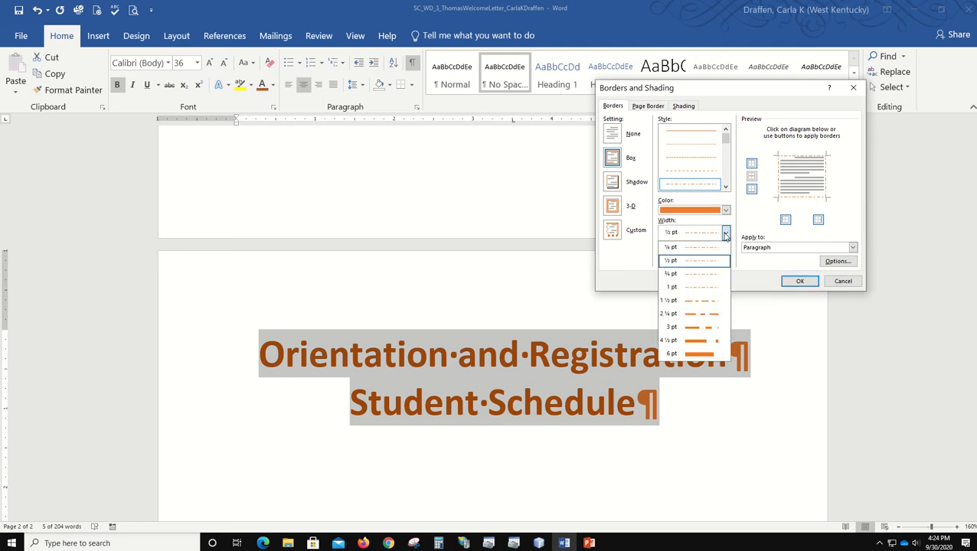
click(694, 314)
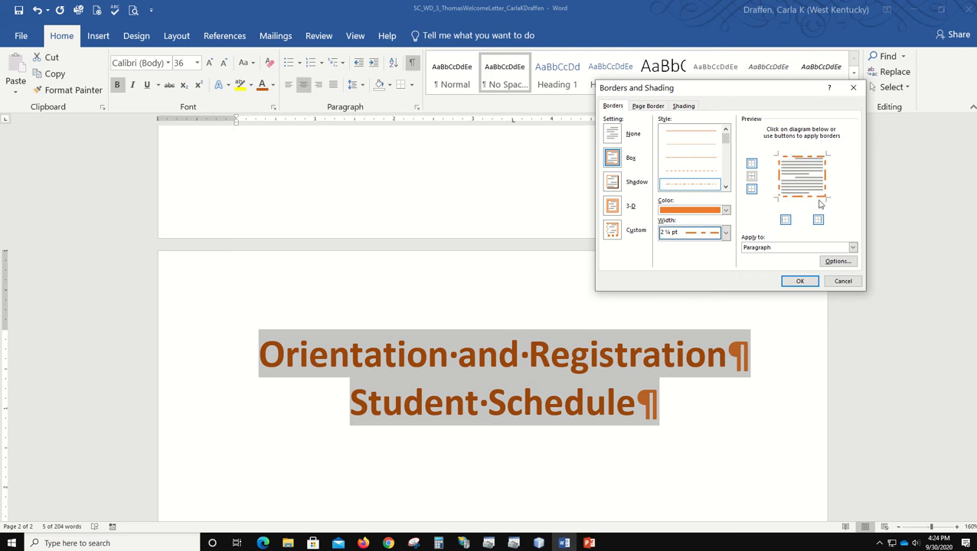
click(789, 283)
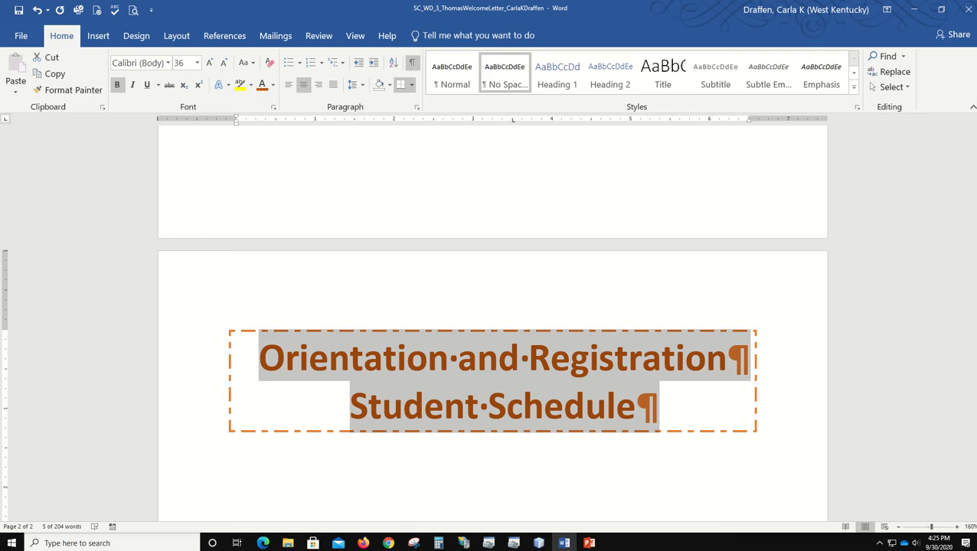
Step: Add a paragraph below the bordered title with its formatting cleared, using the No Spacing style at 14 pt
click(642, 409)
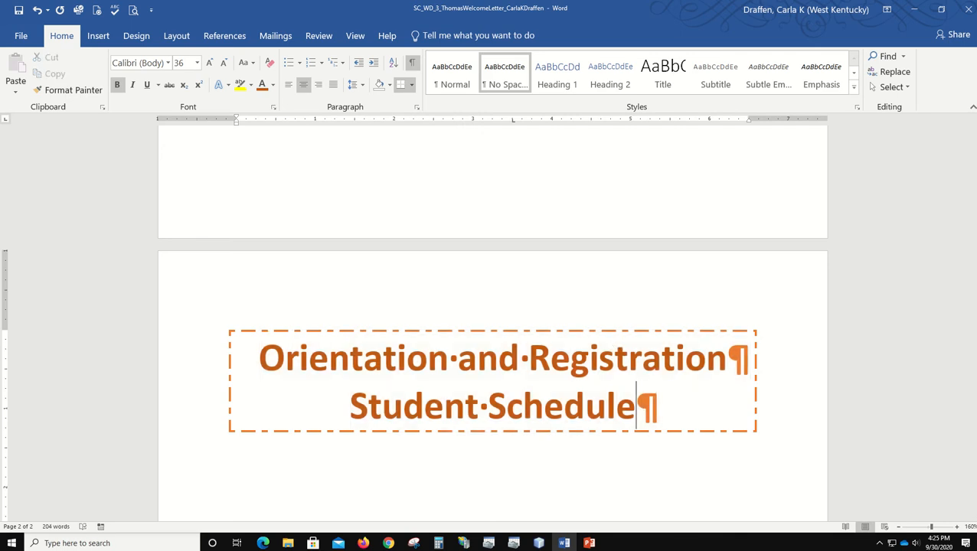
key(Return)
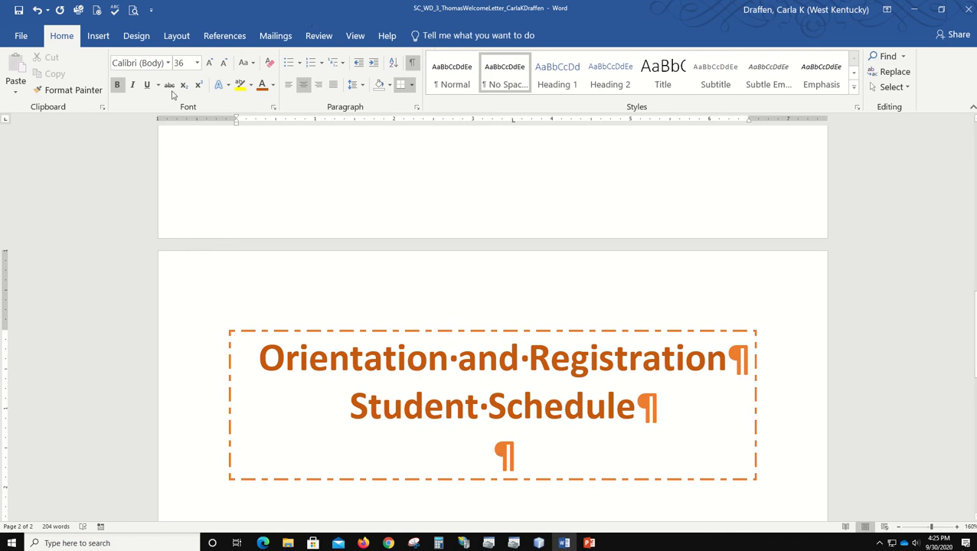
click(267, 64)
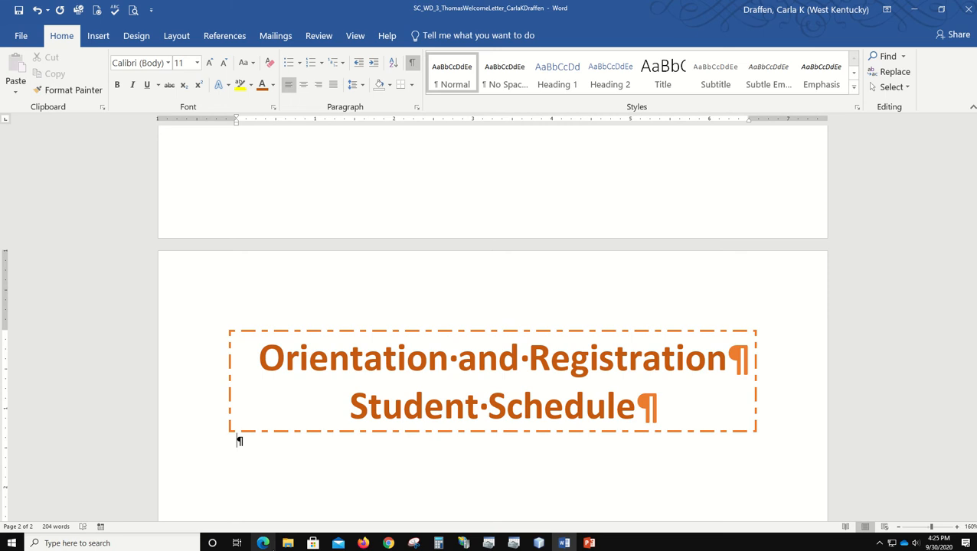
click(505, 86)
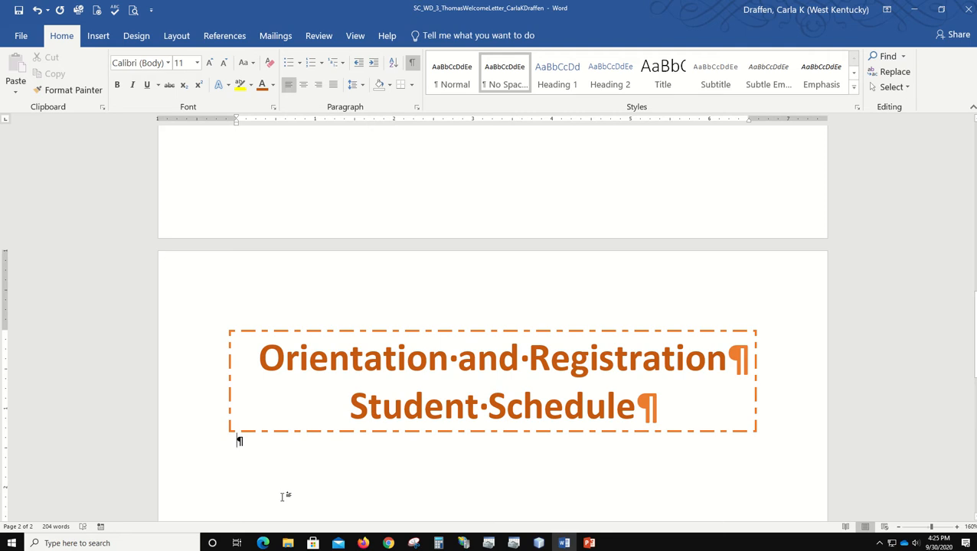
click(197, 63)
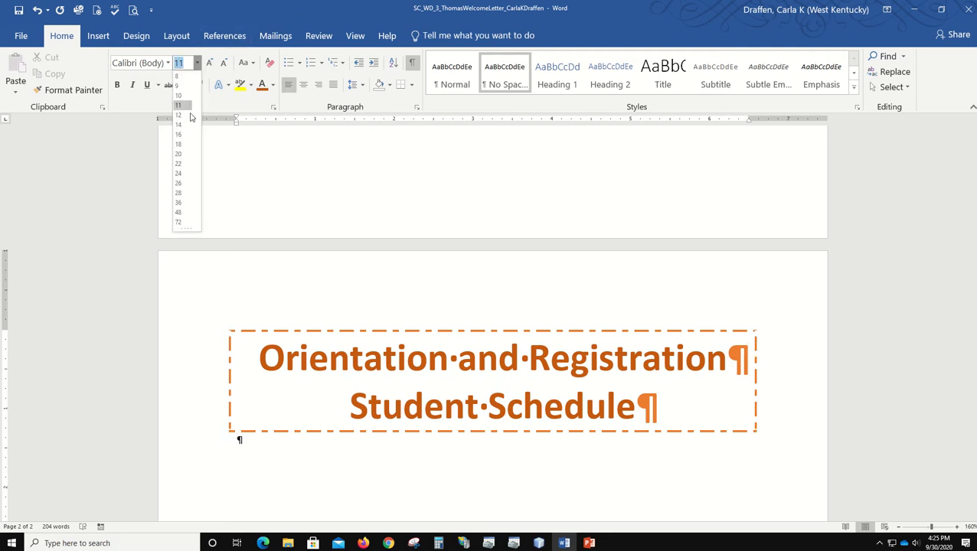
click(189, 125)
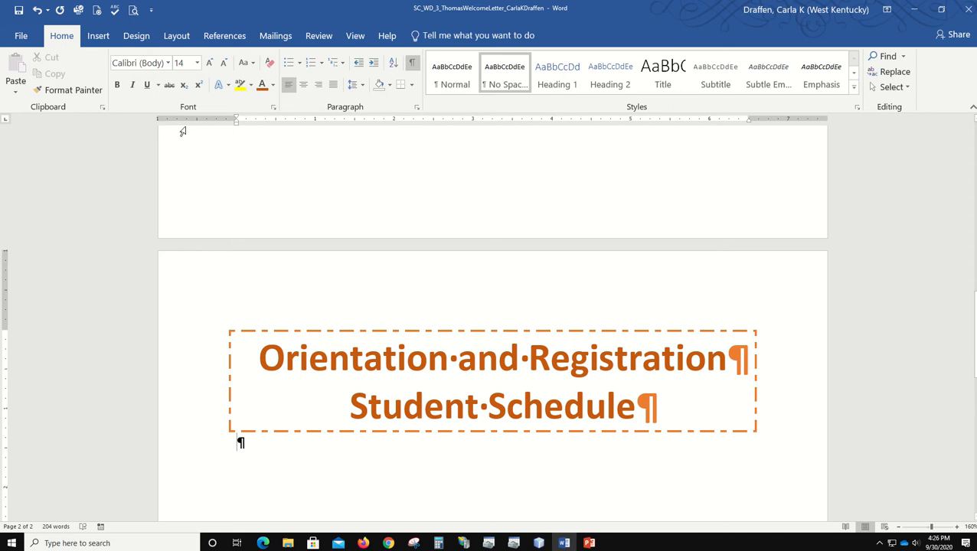
Step: Leave a blank line below the bordered title and begin a paragraph with "We look forward to meeting you!"
key(Return)
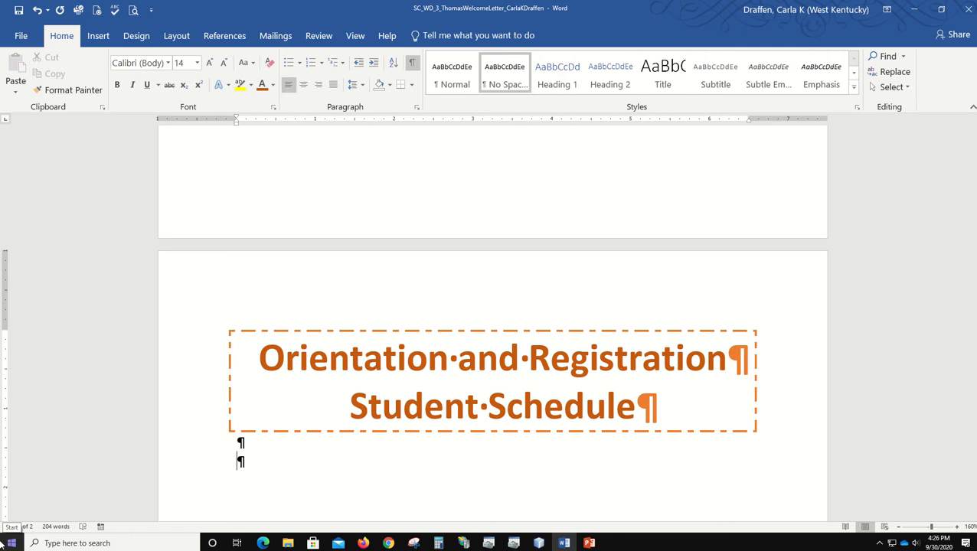
text(We look)
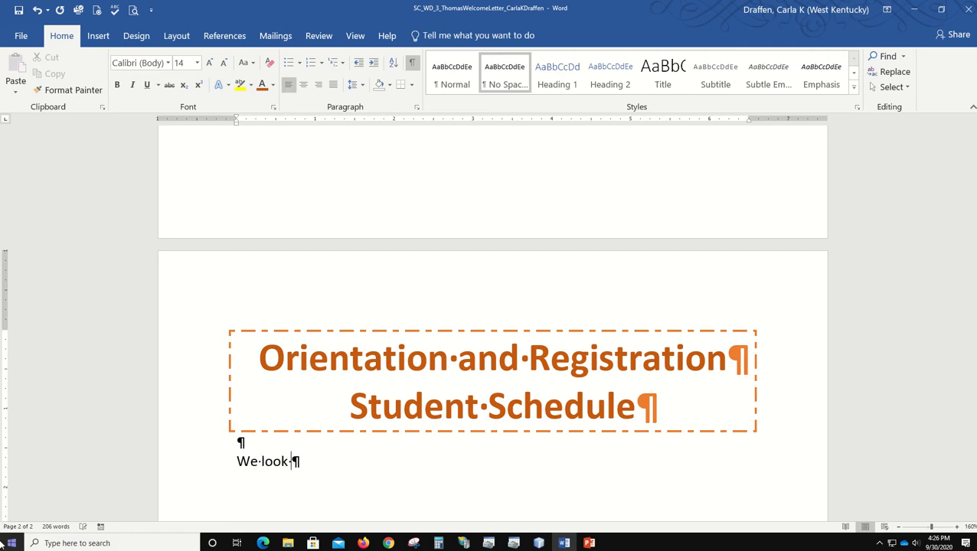
text( forward to )
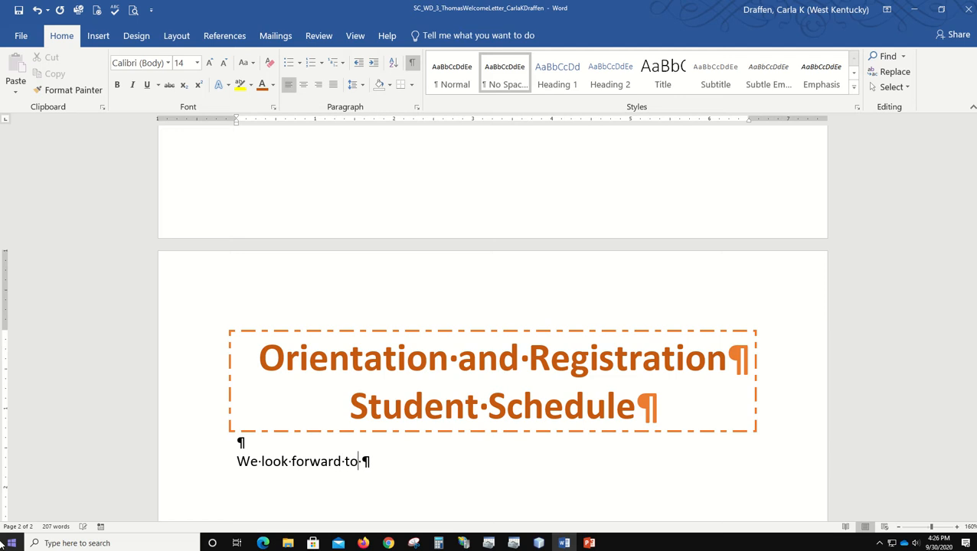
text(meeting you!)
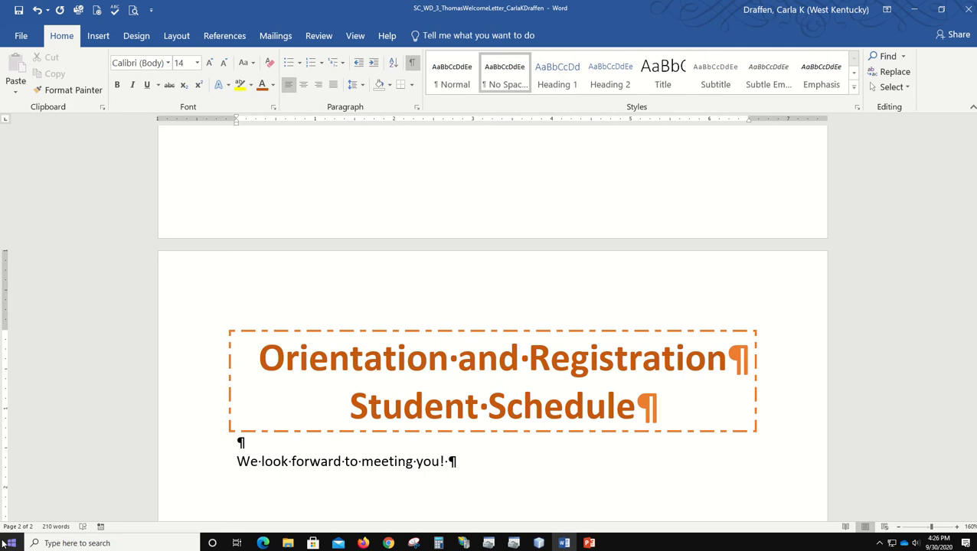
Step: Continue the paragraph with "Below you will find a general schedule for the two days you will be on campus for orientation and registration."
text(Below you will find )
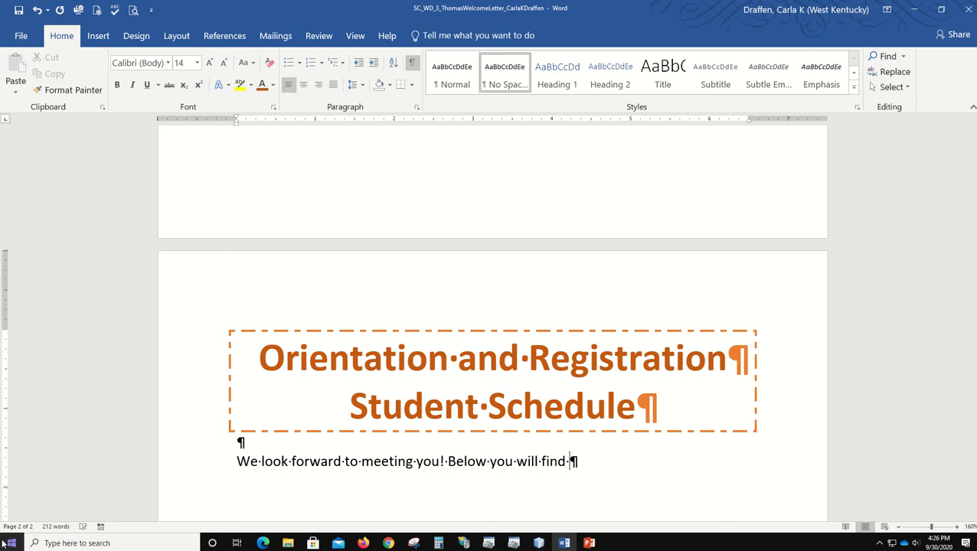
text(a general)
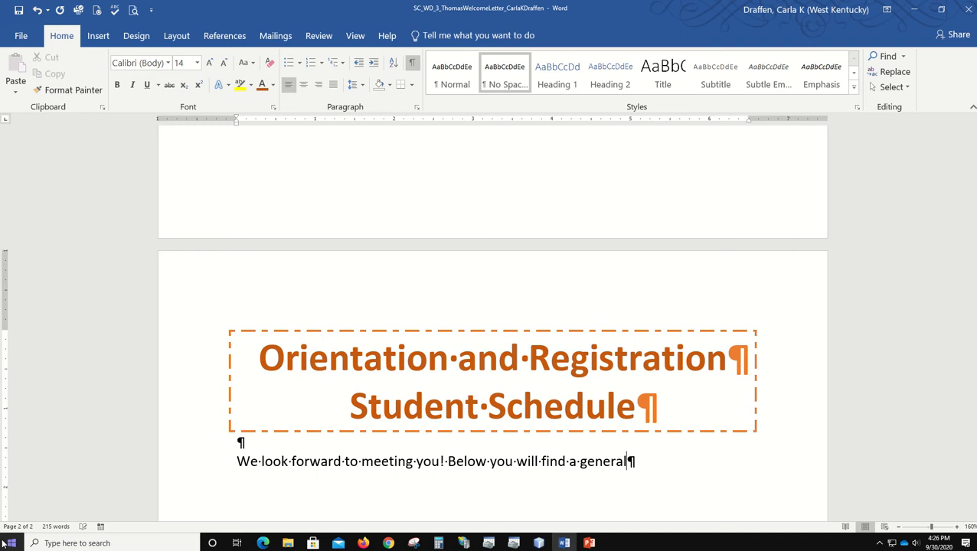
text( schedul)
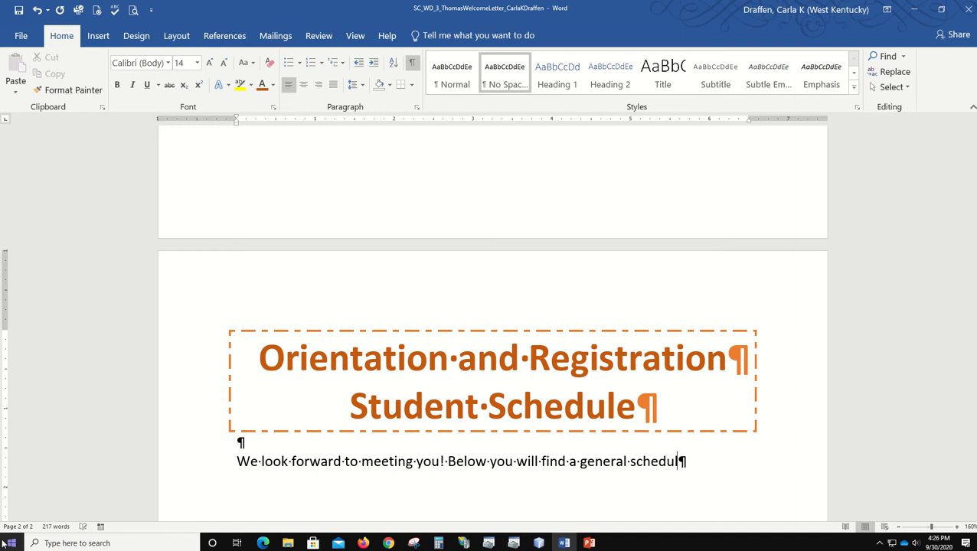
text(e for the two da)
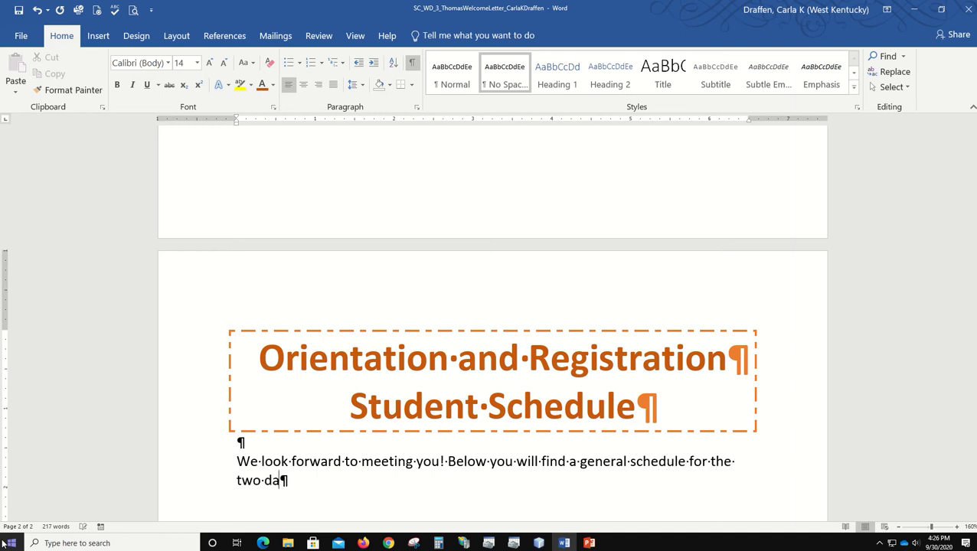
text(ys you will be )
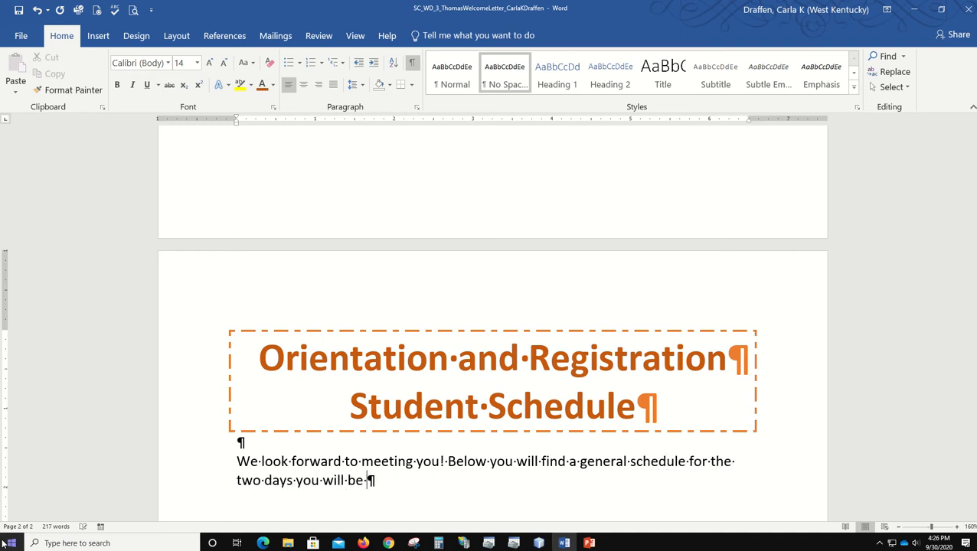
text(on campus for)
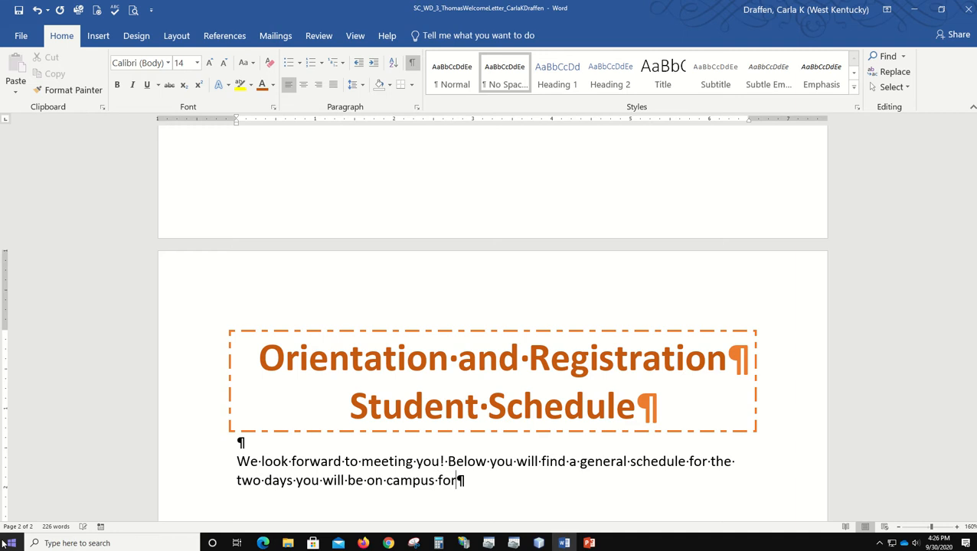
text( orientati)
key(BackSpace)
key(BackSpace)
text(ientation and registion)
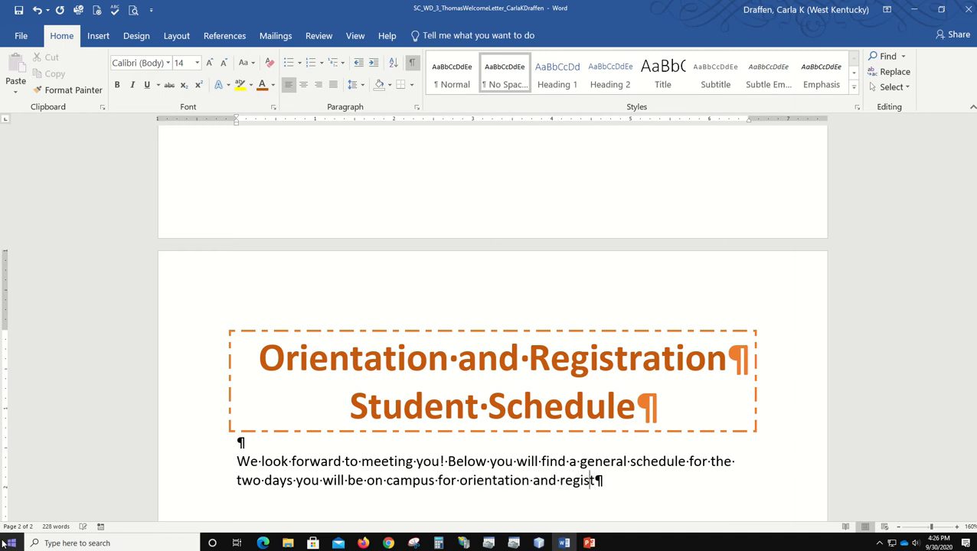
key(BackSpace)
key(BackSpace)
key(BackSpace)
key(BackSpace)
text(tration.)
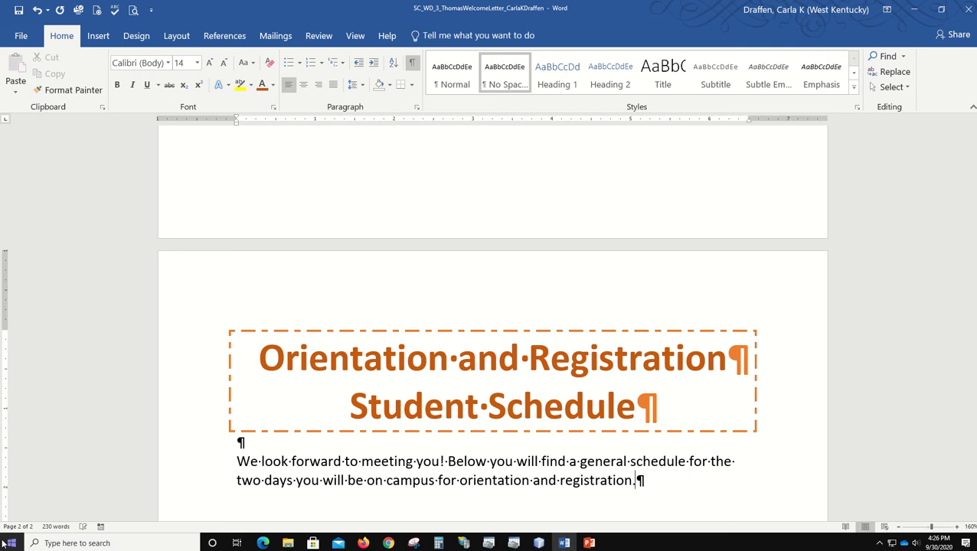
Step: Add a second paragraph after a blank line reading "During orientation, we will walk around campus so please dress accordingly."
key(Return)
key(Return)
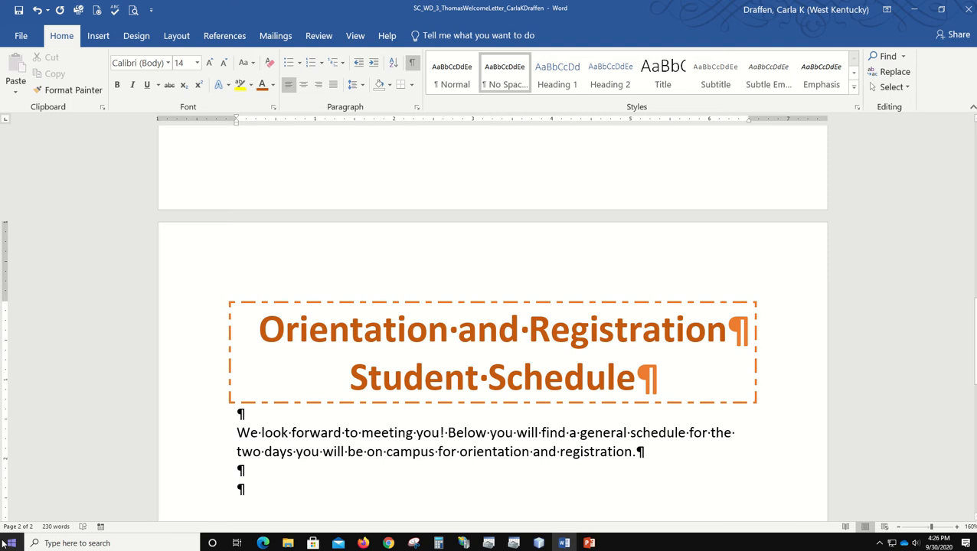
text(During orienta)
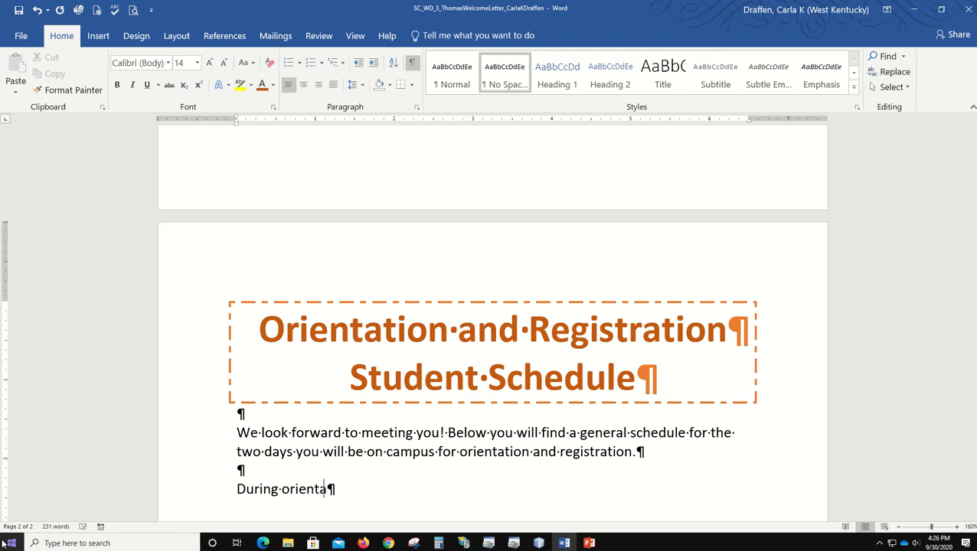
text(tion, we will walk aro)
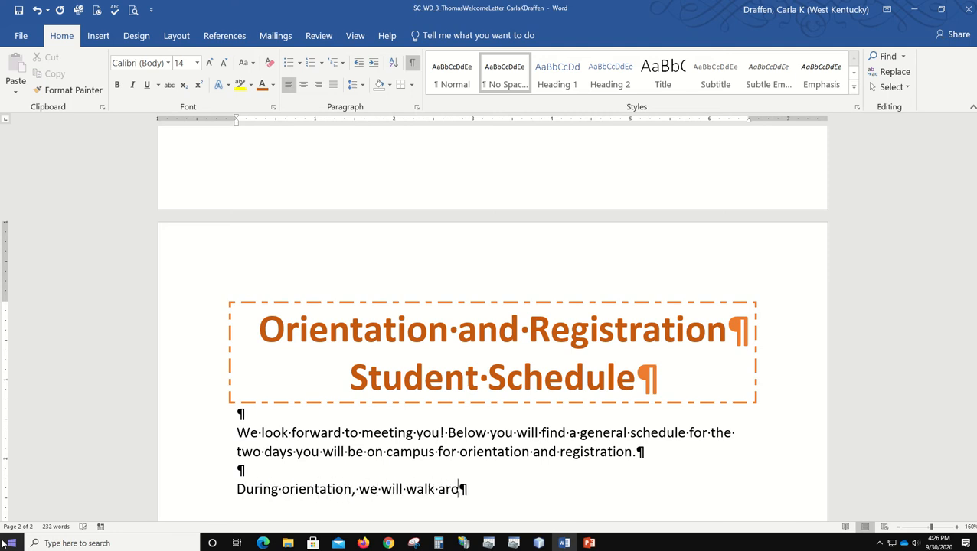
text(und campus )
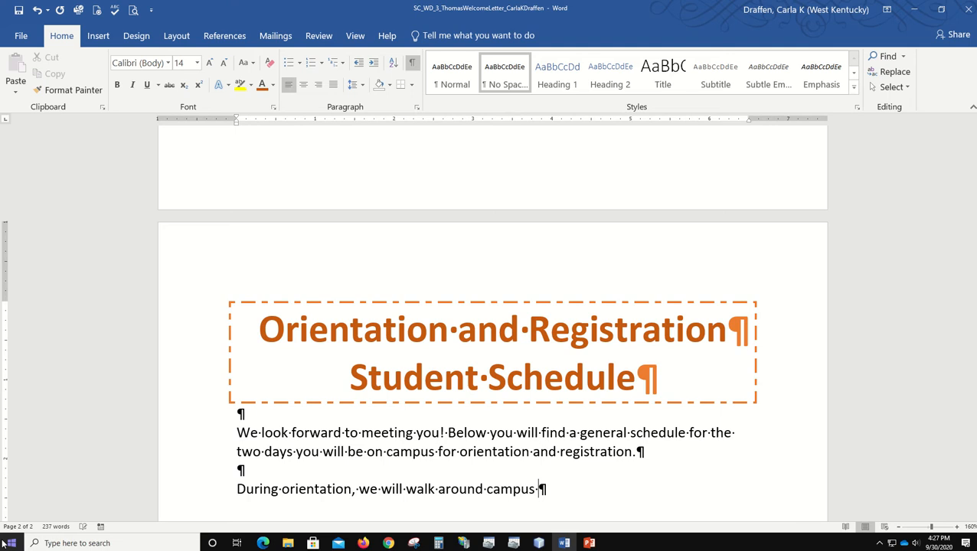
text(so please dre)
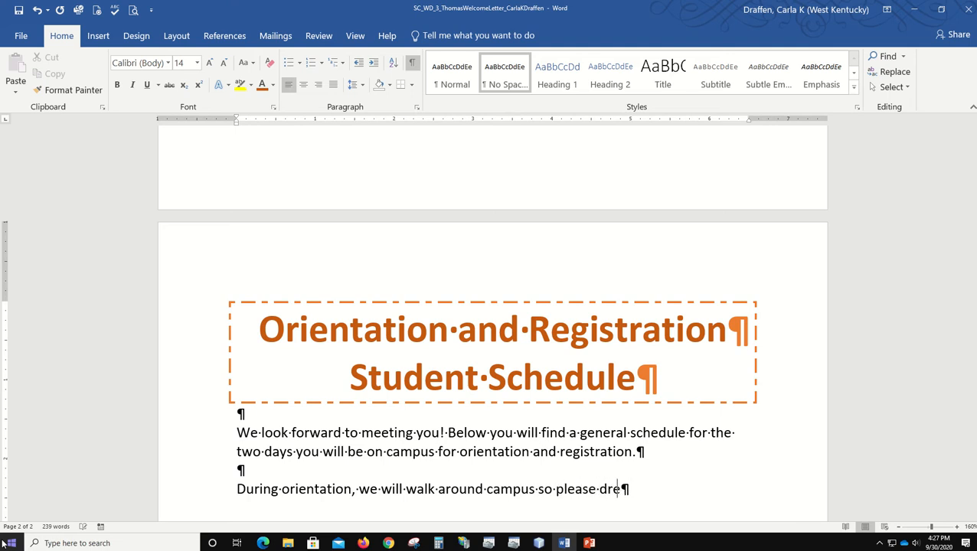
text(ss accordingly)
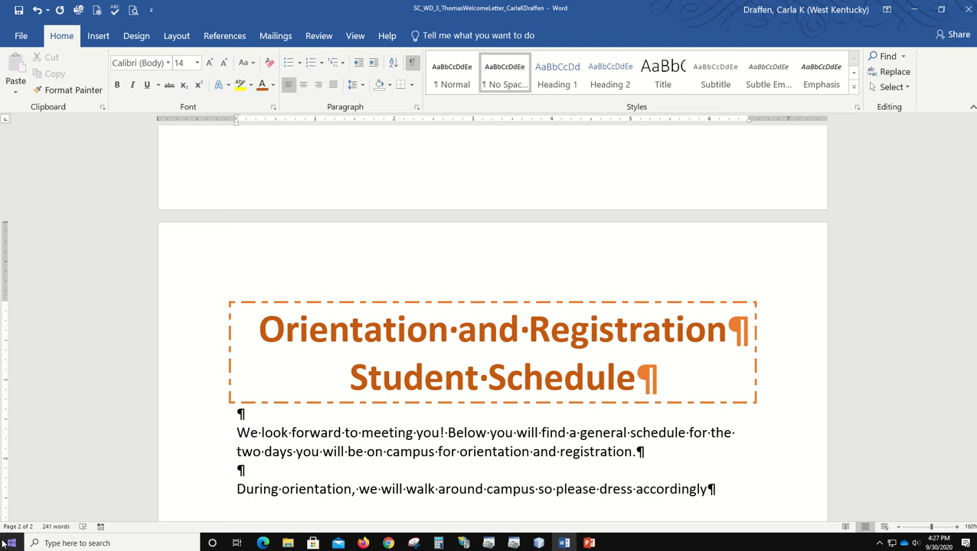
text(.)
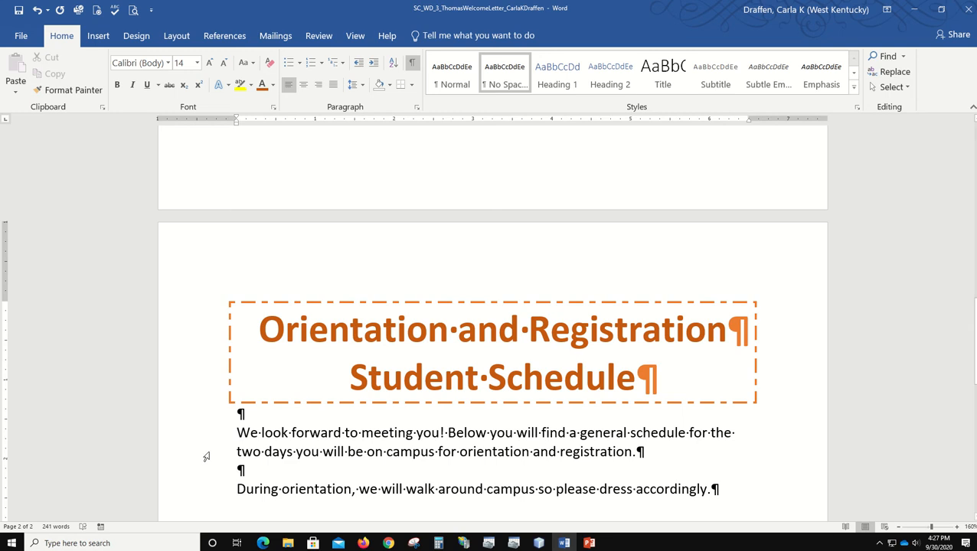
Step: Underline "two days" in the first paragraph with the dot-dash style and set the underline color to Orange, Accent 2
drag(237, 452, 291, 456)
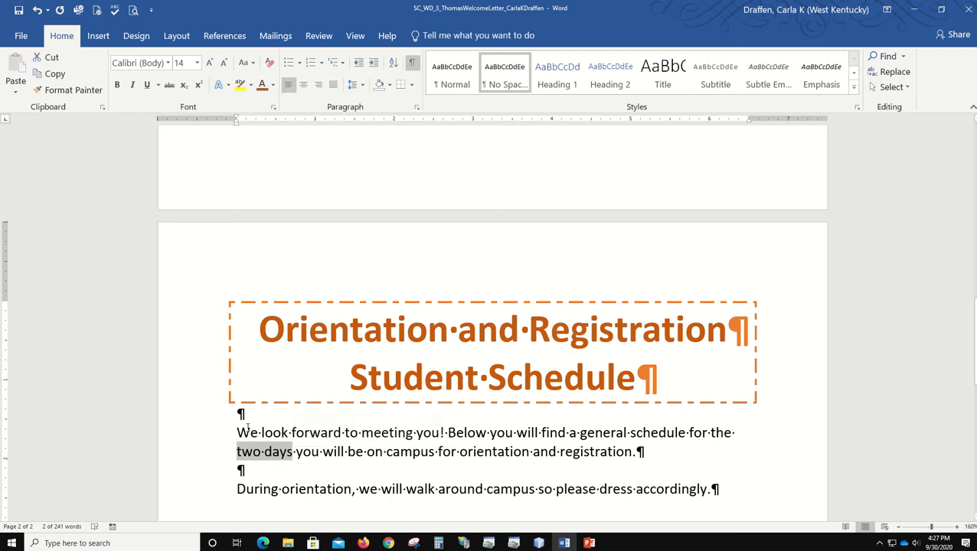
click(158, 85)
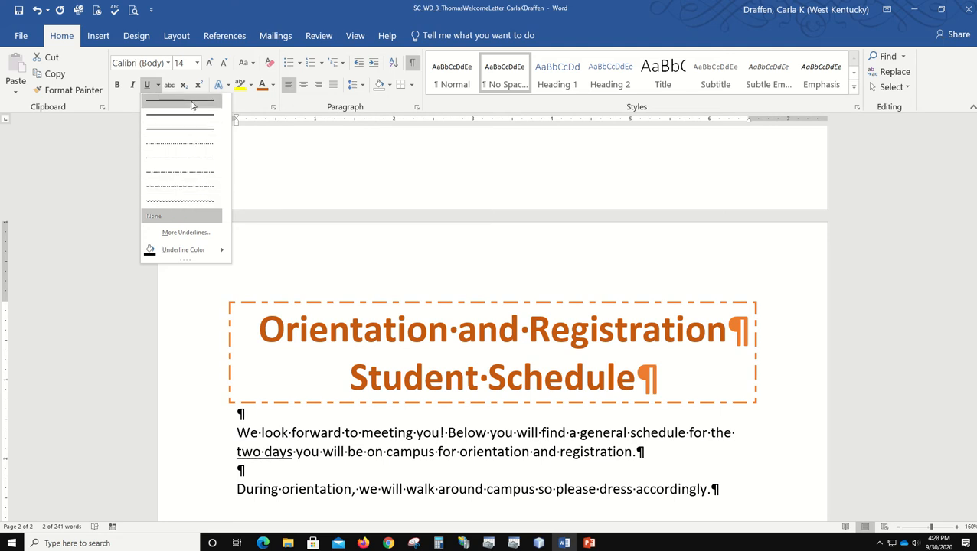
click(184, 173)
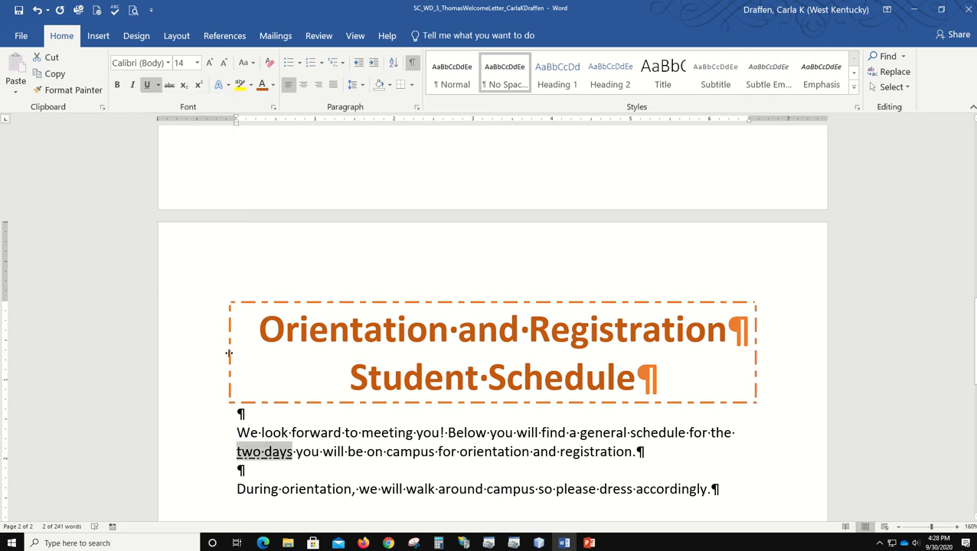
click(158, 85)
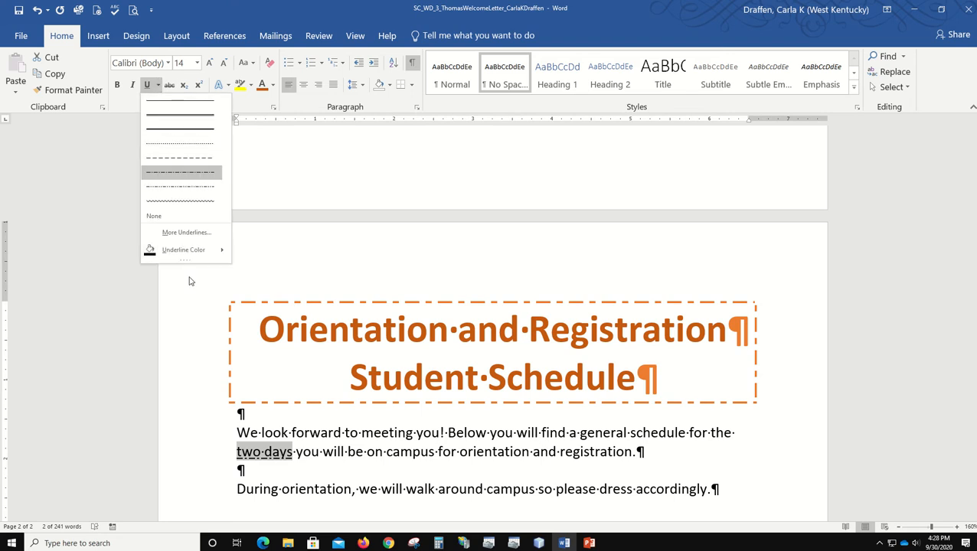
mouse_move(192, 253)
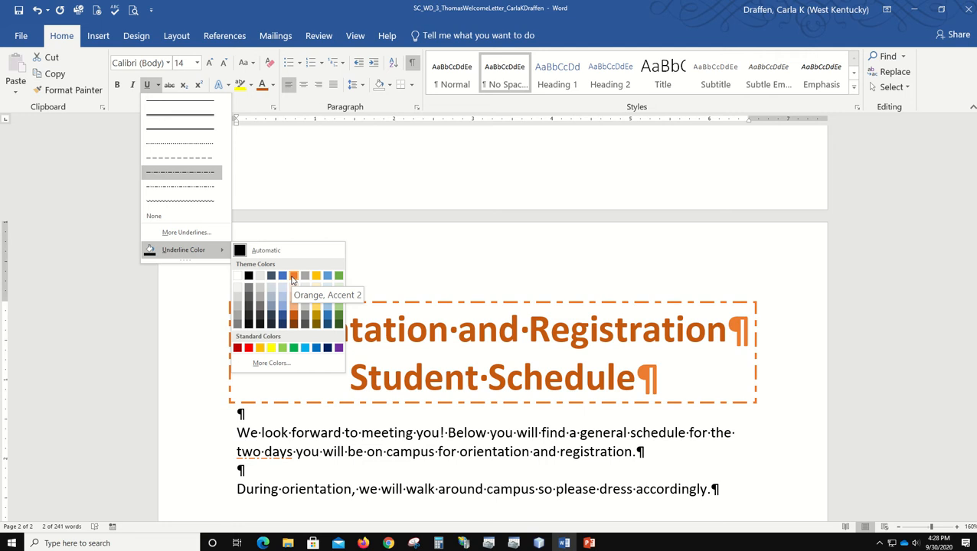
click(292, 279)
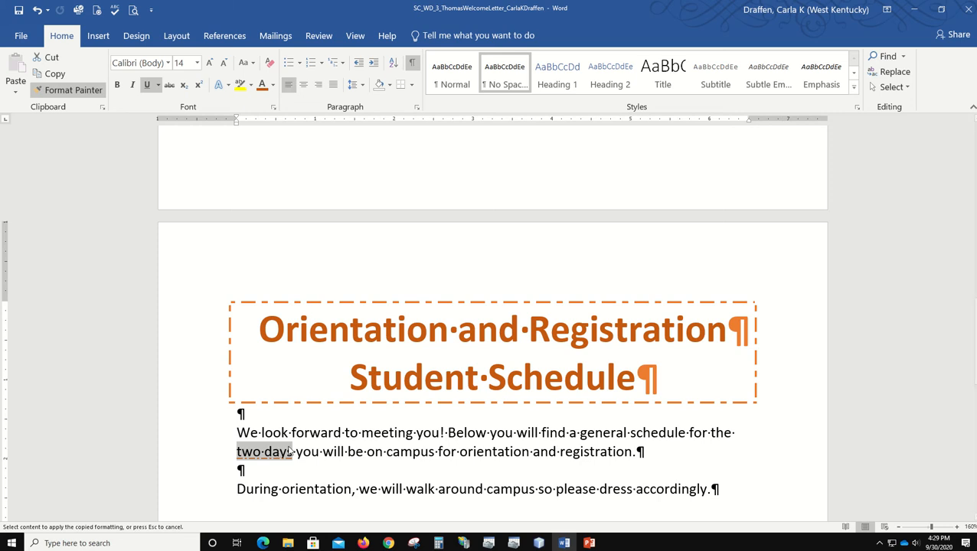
Step: Copy the underline formatting of "two days" onto "dress accordingly" with Format Painter
click(602, 490)
mouse_move(602, 489)
mouse_down()
mouse_move(690, 488)
mouse_move(659, 487)
mouse_up()
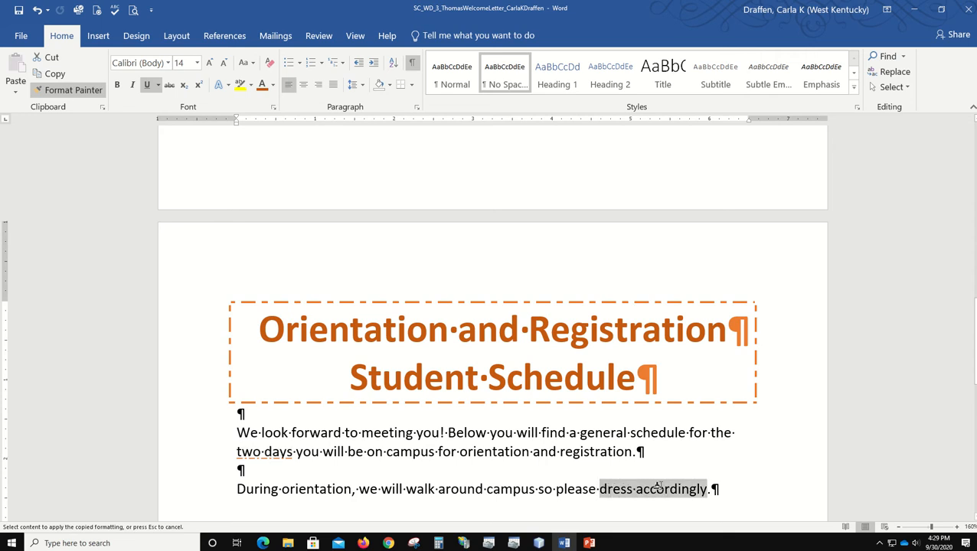
drag(658, 487, 660, 489)
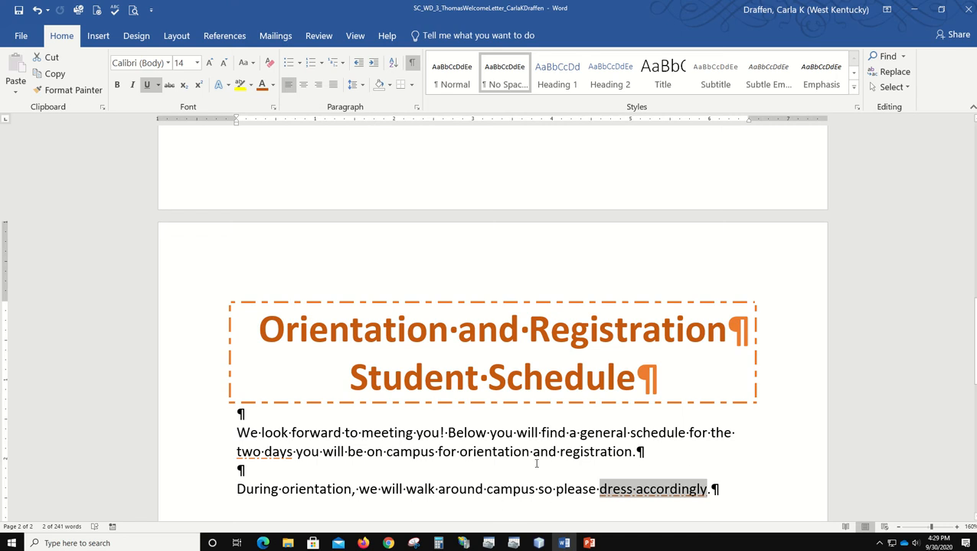
click(462, 488)
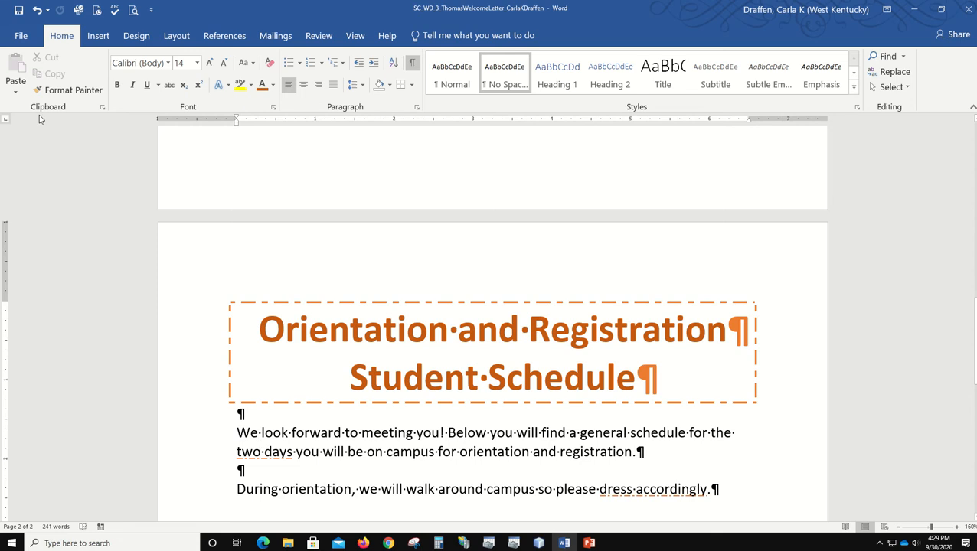
click(55, 92)
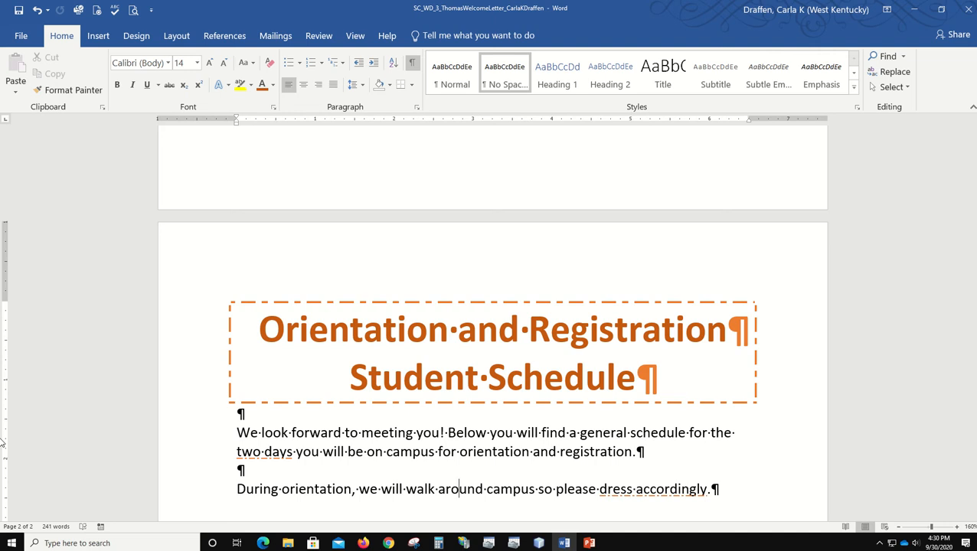
Step: Add two blank paragraphs after the "dress accordingly" sentence and center the last one
key(End)
key(Return)
key(Return)
scroll(123, 410, down, 3)
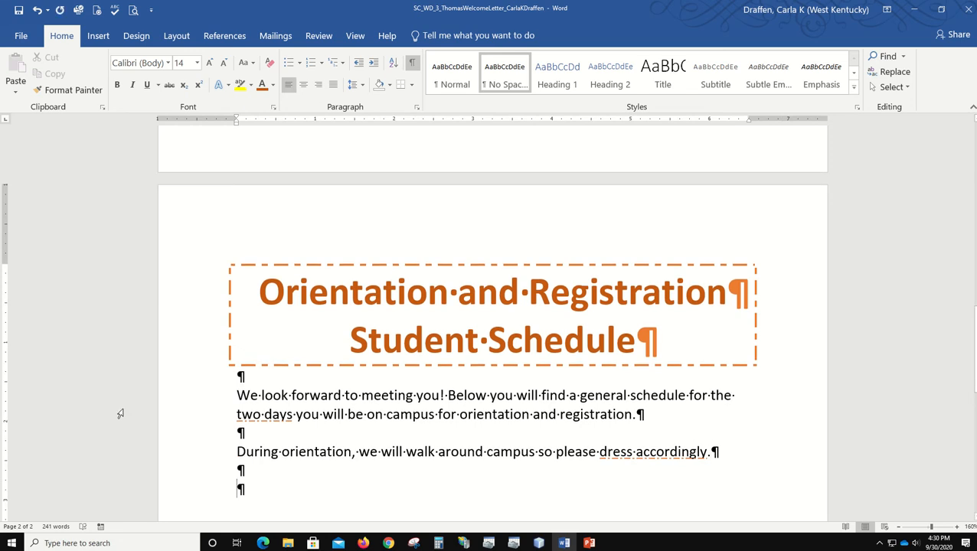
scroll(127, 409, down, 4)
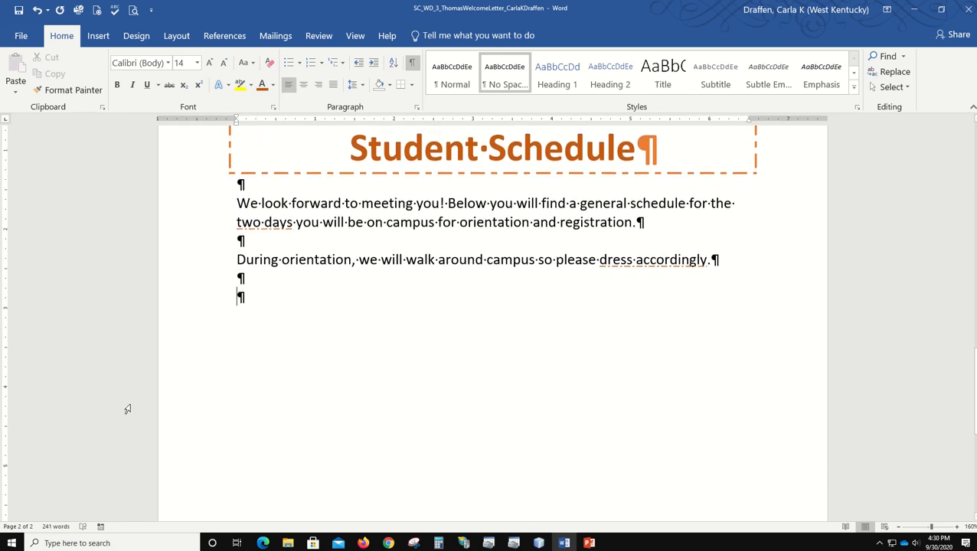
scroll(127, 410, down, 1)
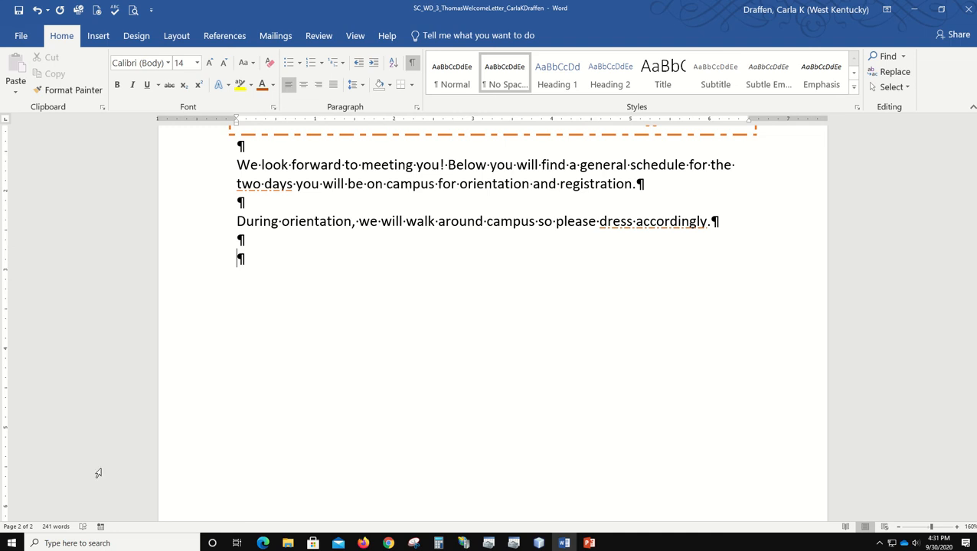
click(303, 85)
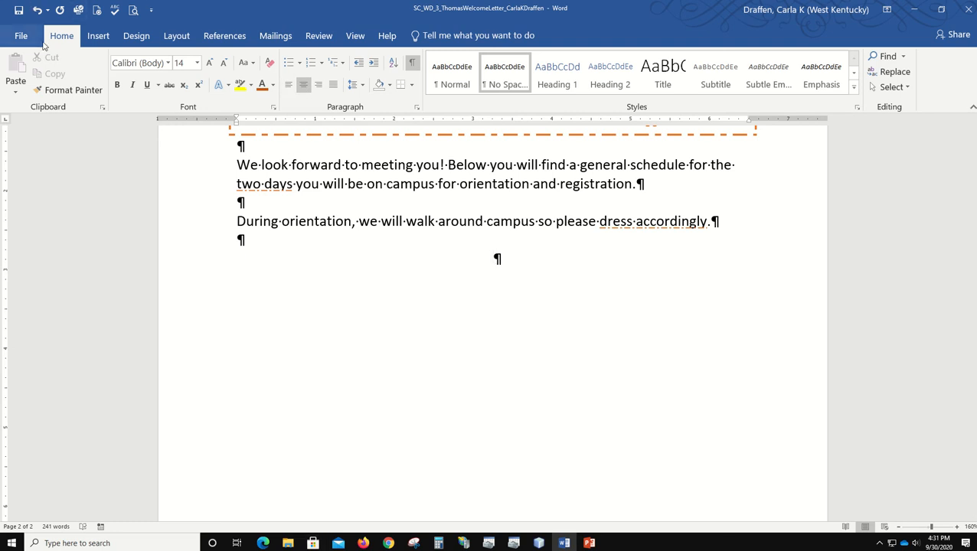
Step: Insert a Grouped List SmartArt graphic from the List category at the centered blank paragraph
click(97, 36)
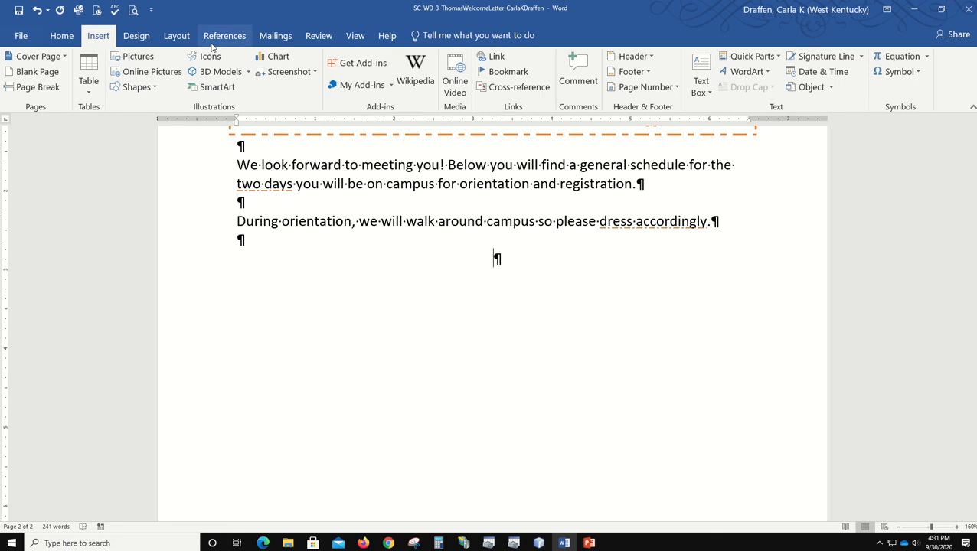
click(215, 86)
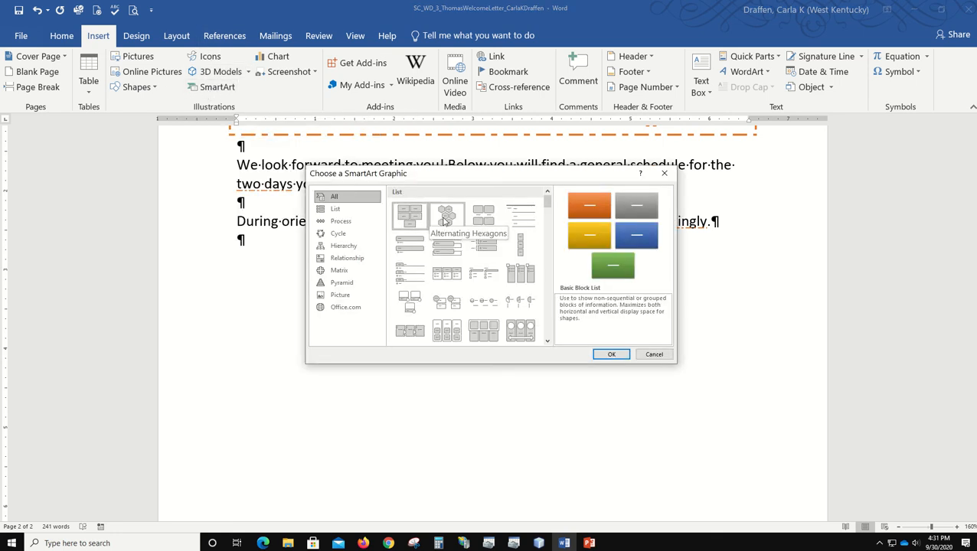
click(446, 218)
click(483, 216)
click(521, 221)
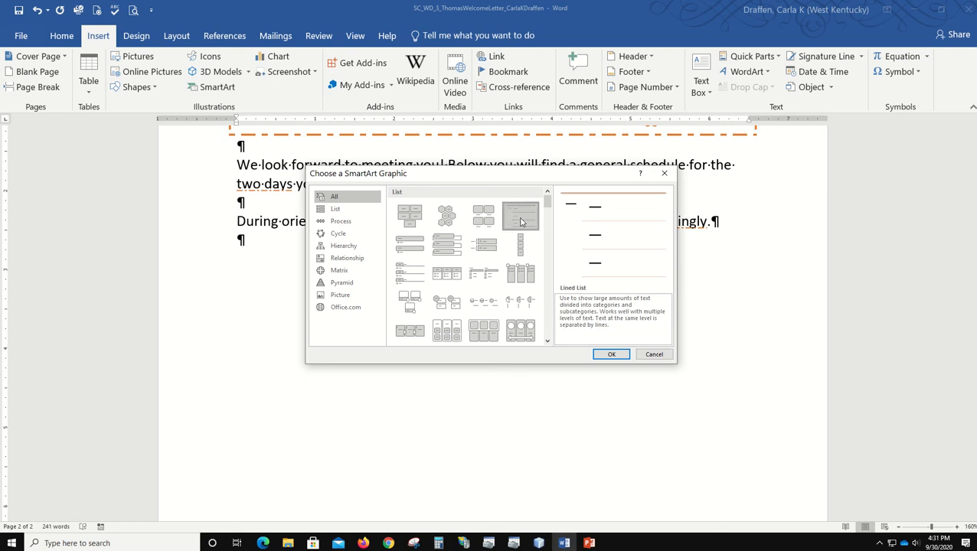
click(521, 244)
click(483, 243)
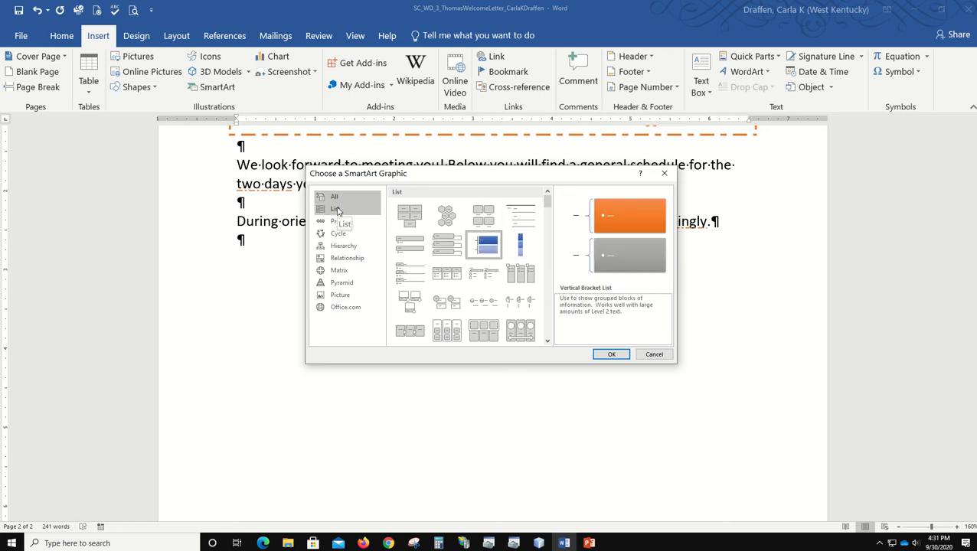
click(337, 211)
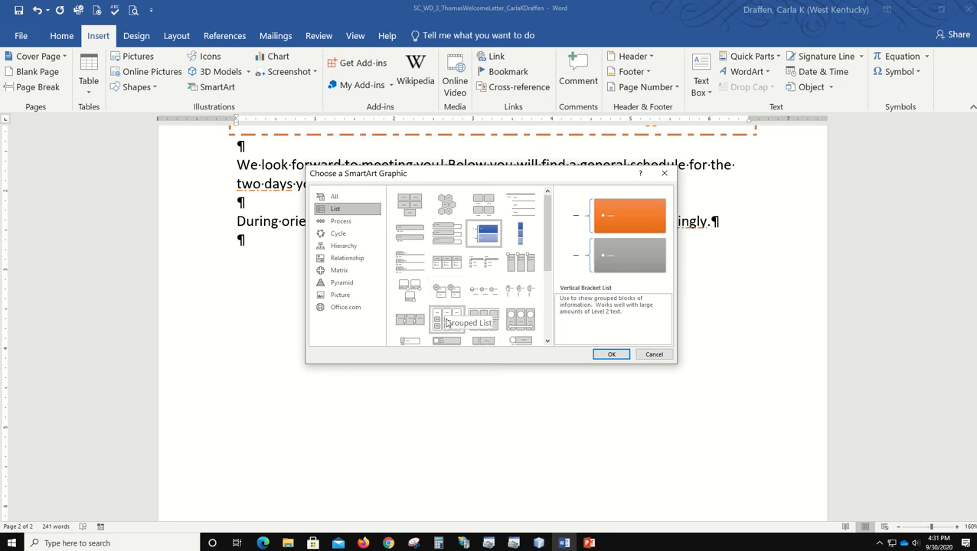
click(447, 325)
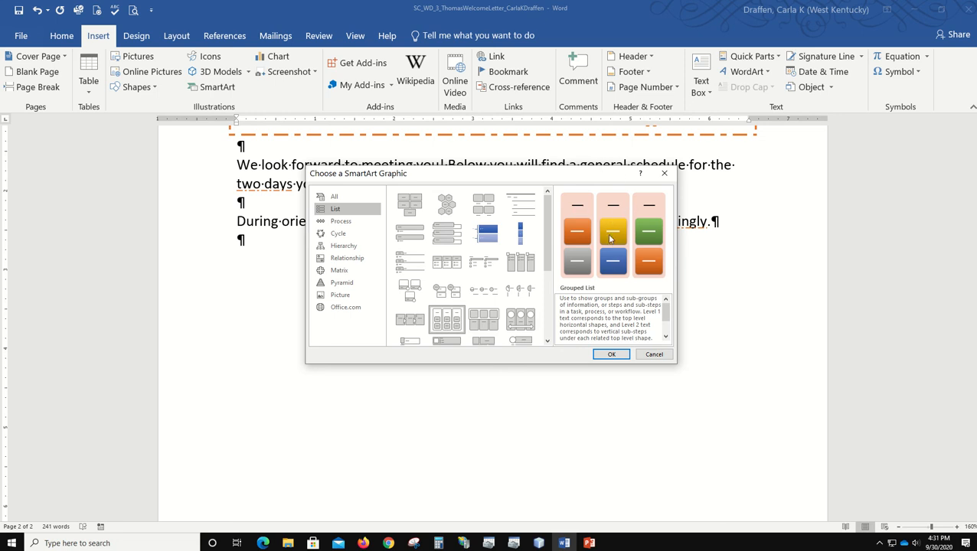
click(666, 338)
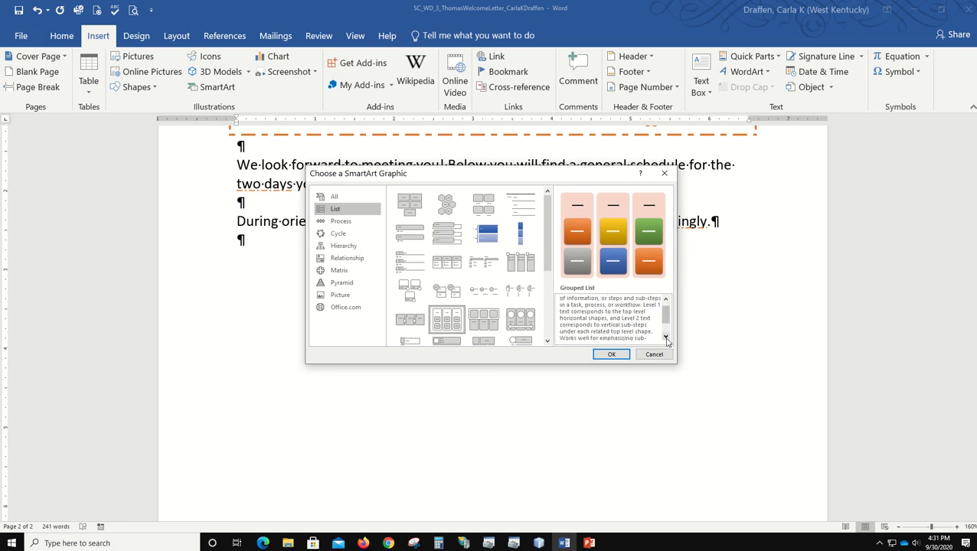
click(666, 338)
click(666, 338)
click(666, 337)
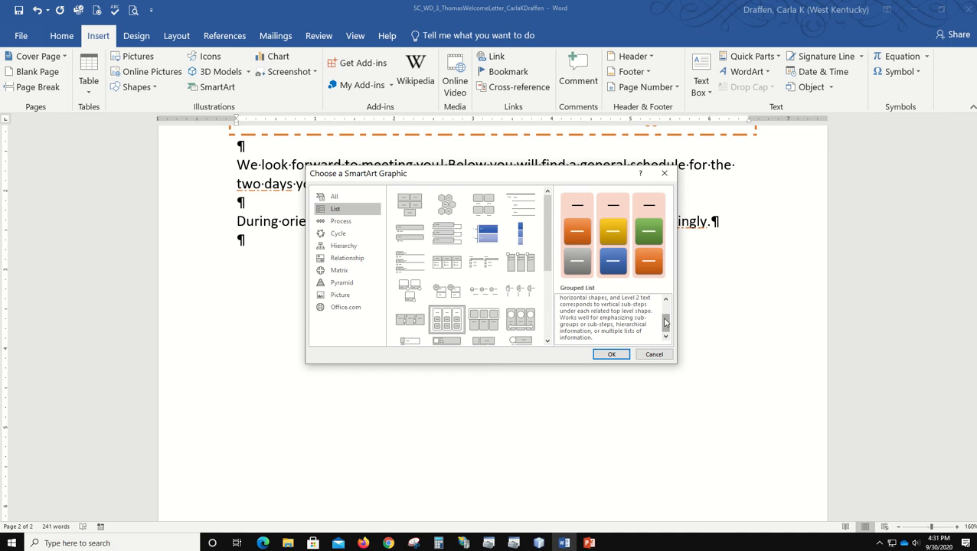
drag(665, 325, 667, 291)
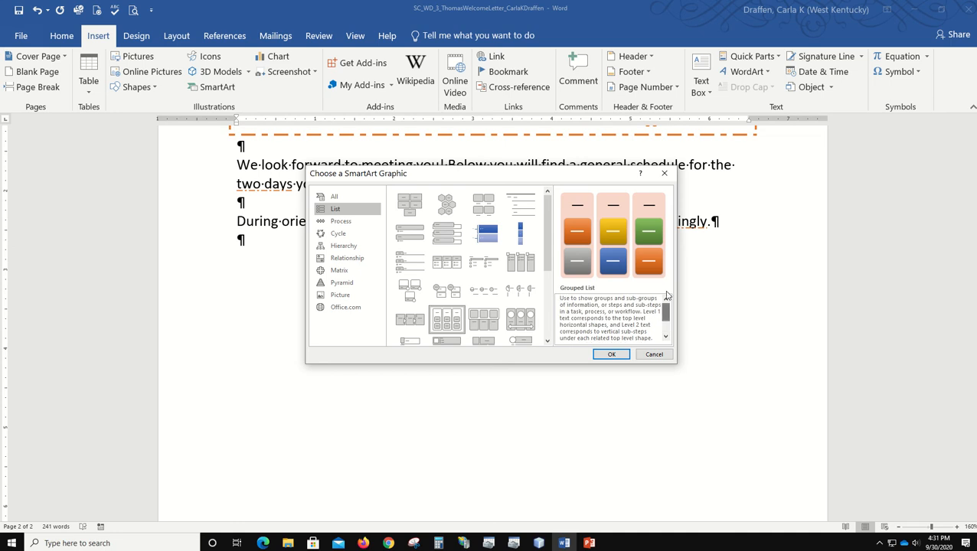
click(613, 354)
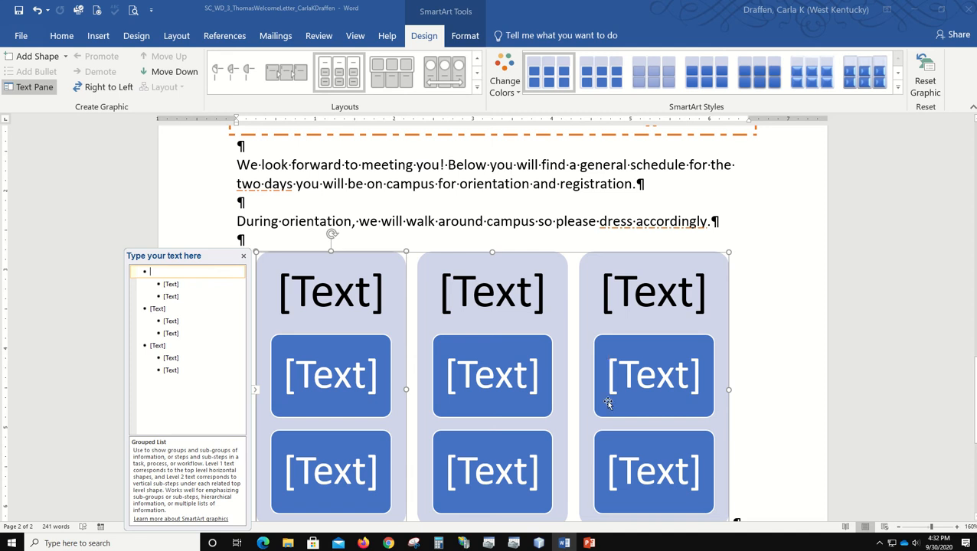
Step: Delete the SmartArt's third group together with its two inner shapes
click(698, 338)
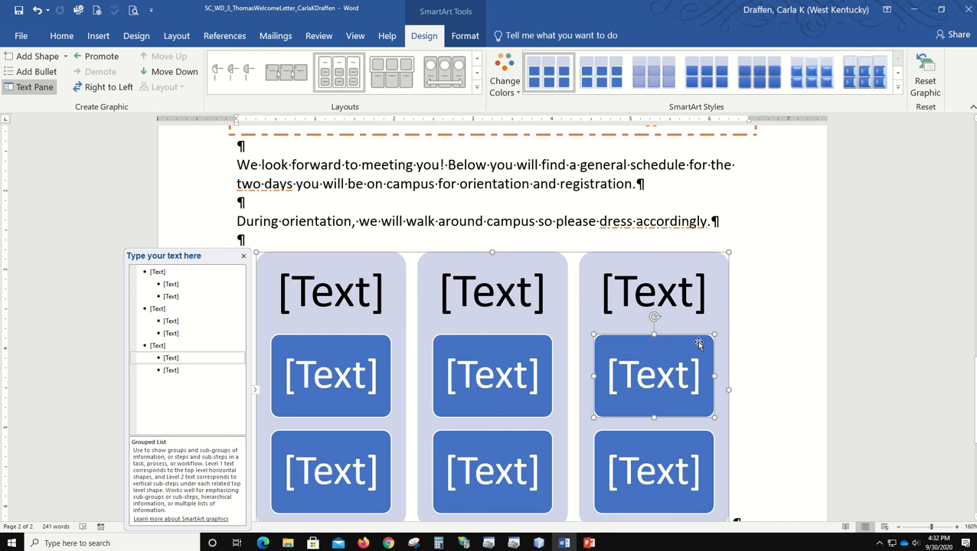
key(Delete)
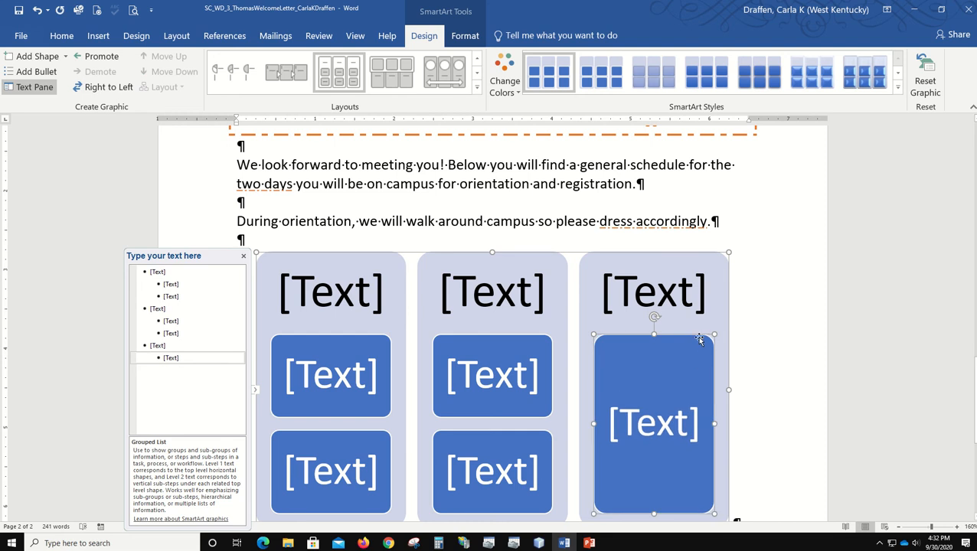
key(Delete)
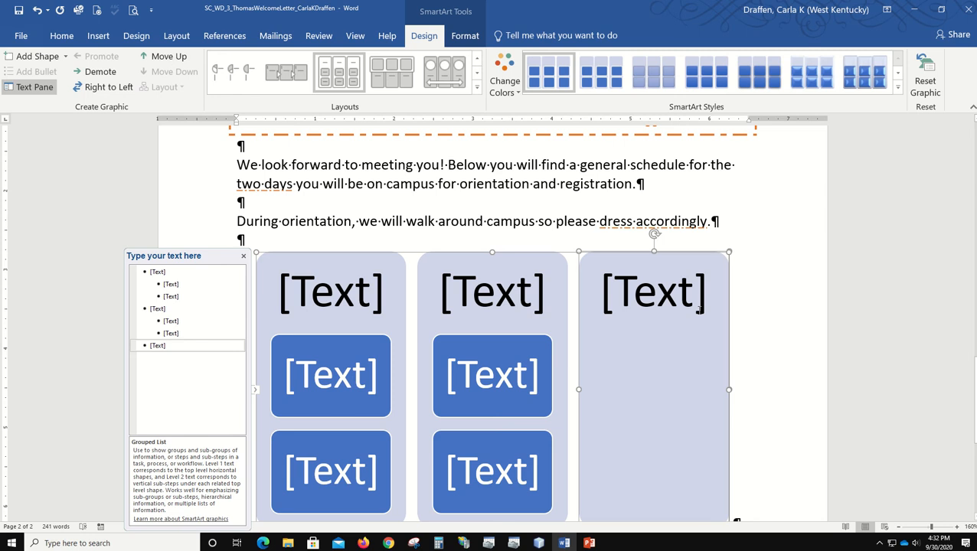
scroll(698, 311, down, 3)
scroll(698, 312, up, 2)
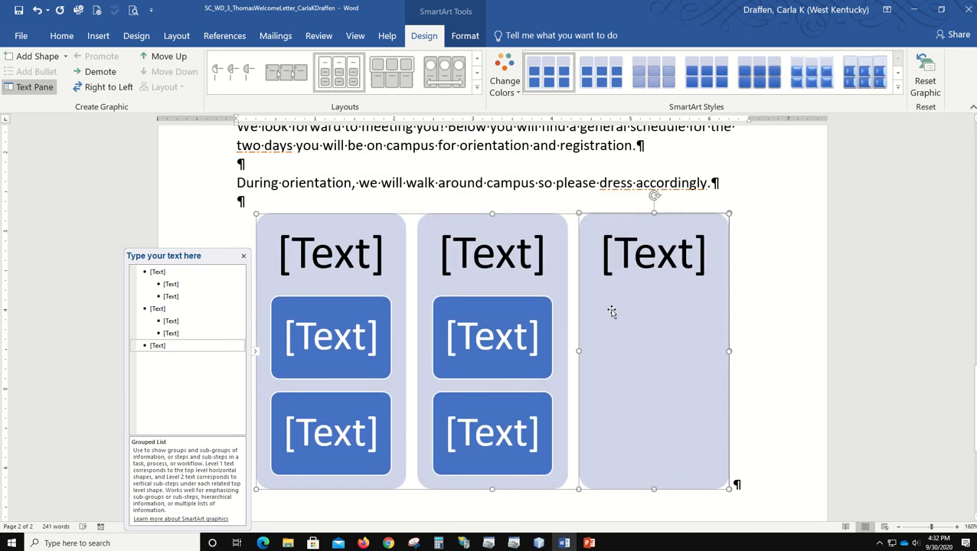
key(Delete)
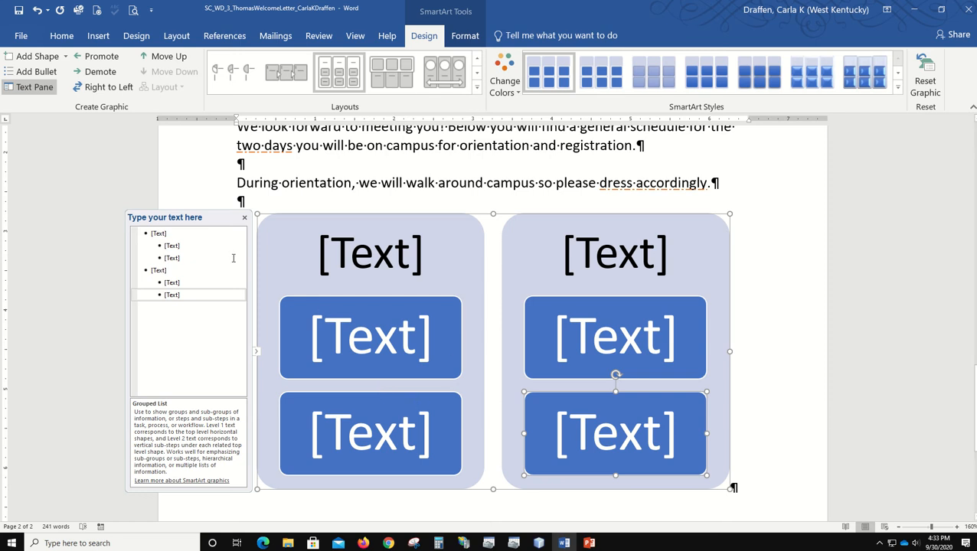
Step: Hide the SmartArt text entry pane and title the first group "Day 1"
click(244, 219)
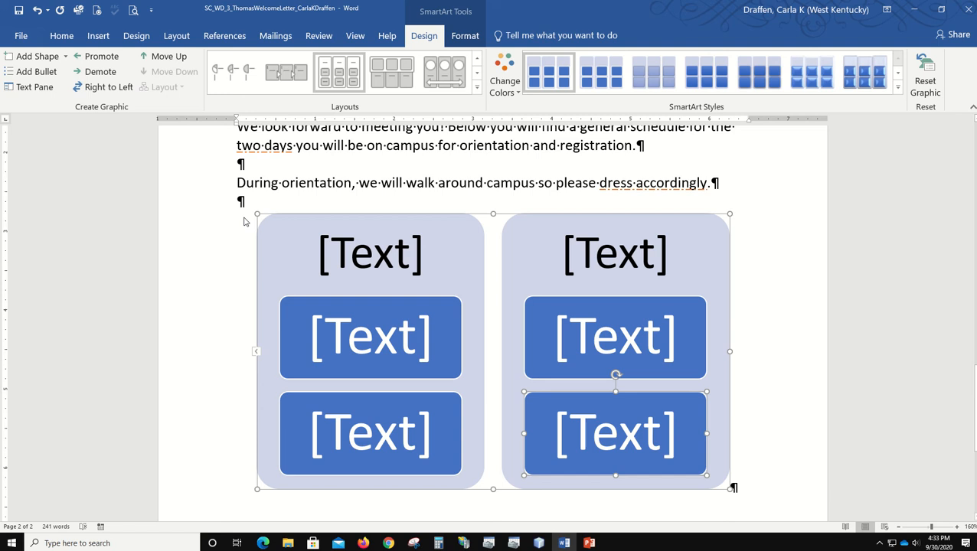
click(386, 263)
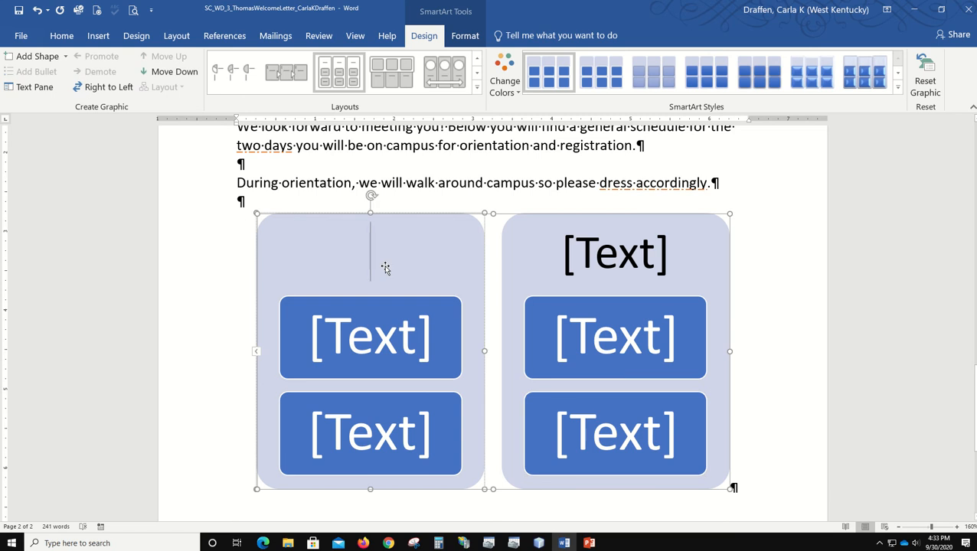
text(Day 1)
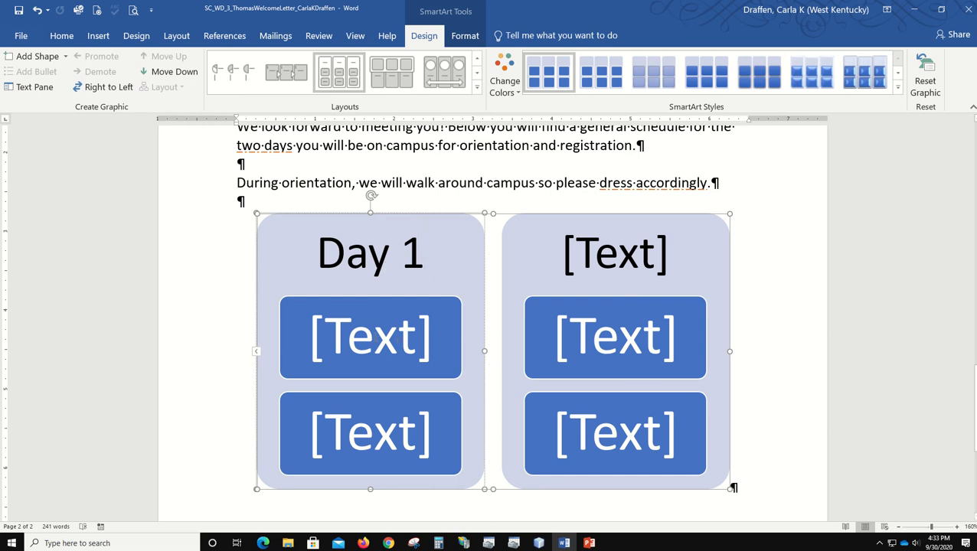
Step: Fill the first shape under Day 1 with "Check-in (9:00-10:00)"
click(372, 339)
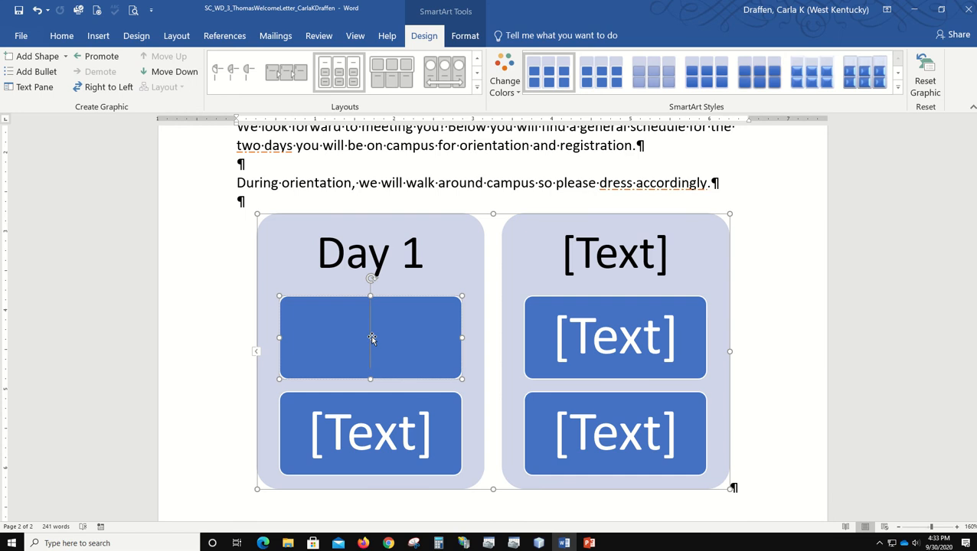
text(Check)
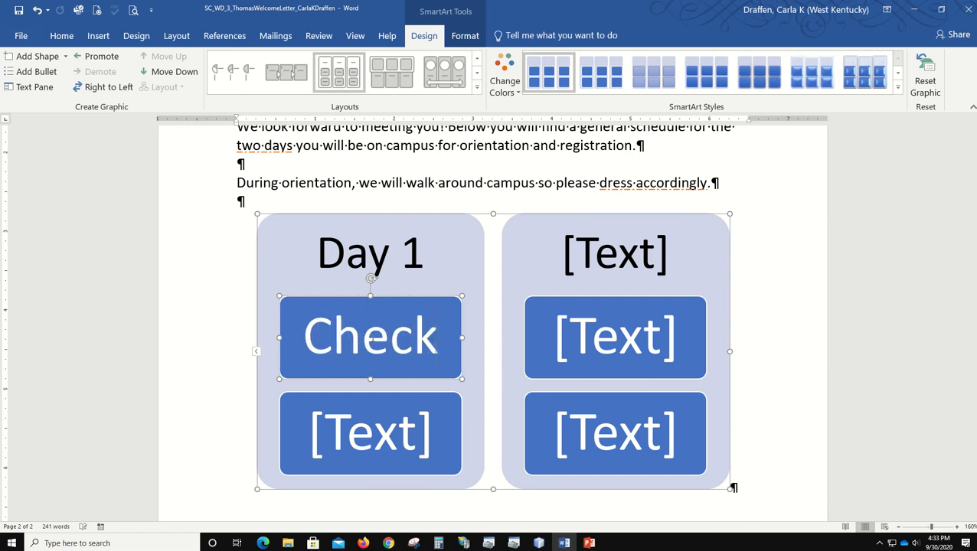
text(-in)
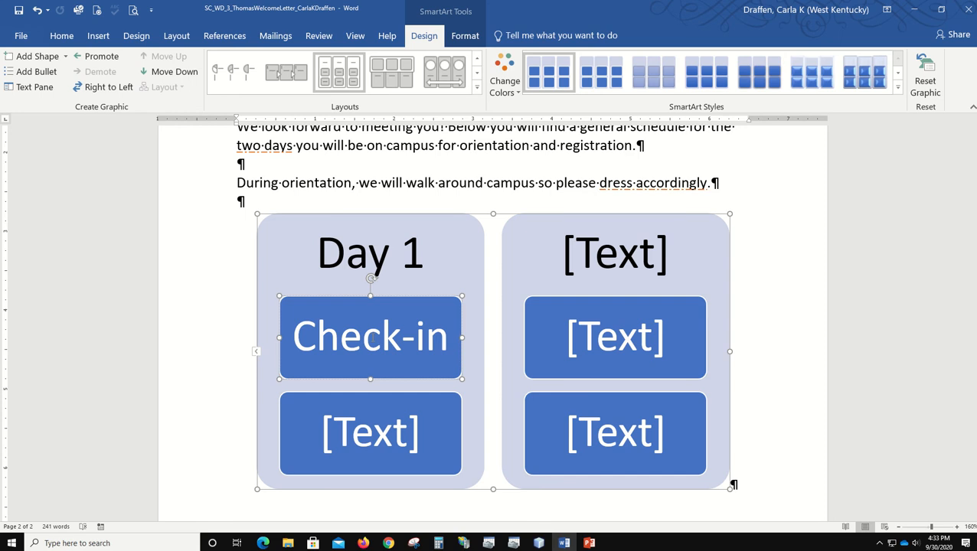
text( ()
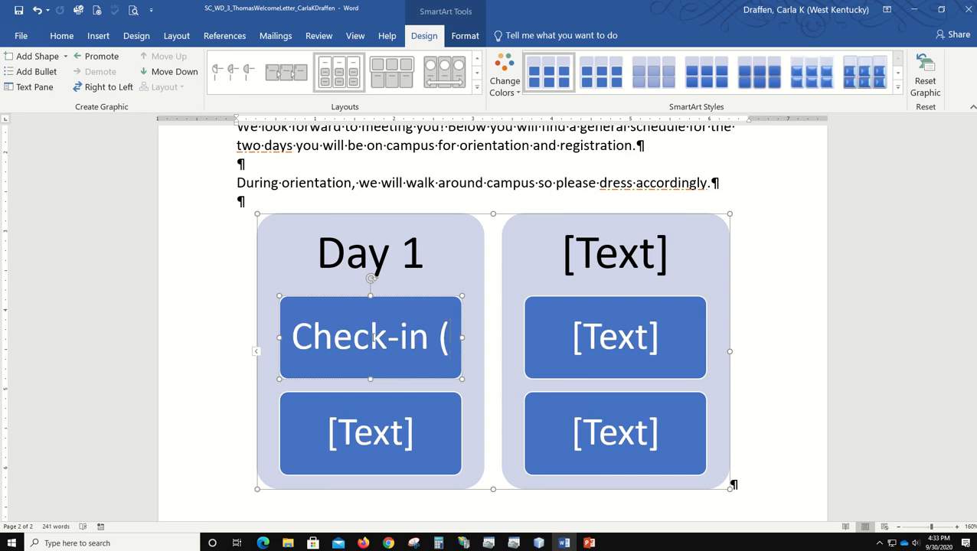
text(9:)
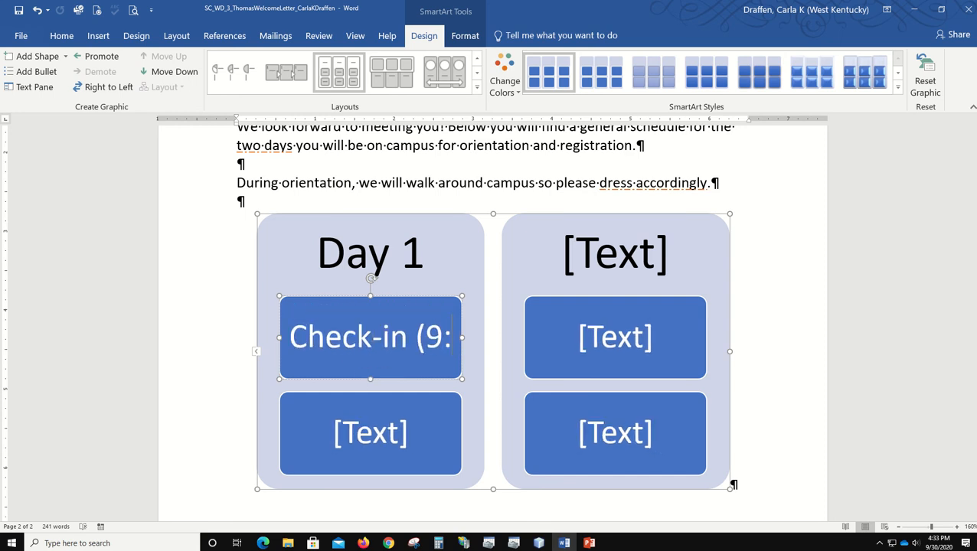
text(00-10:)
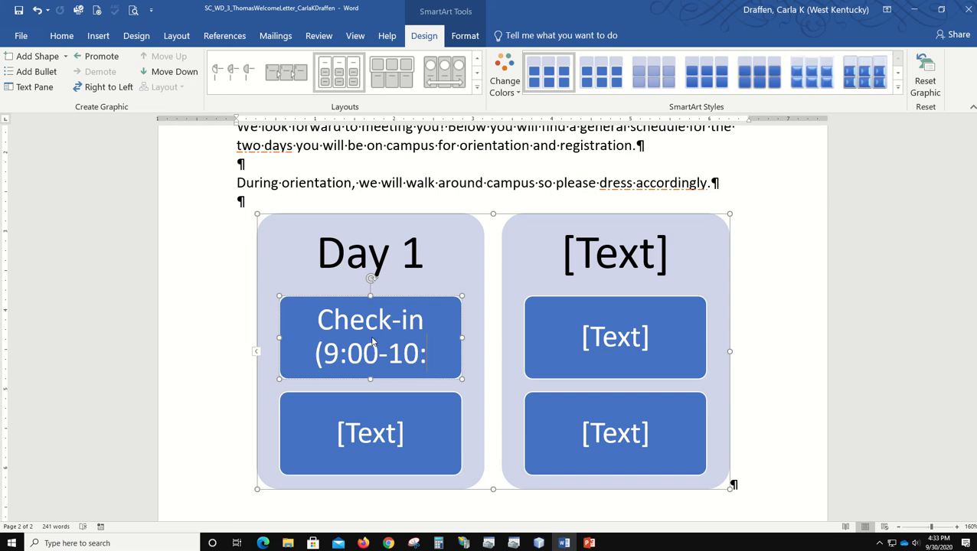
text(00)
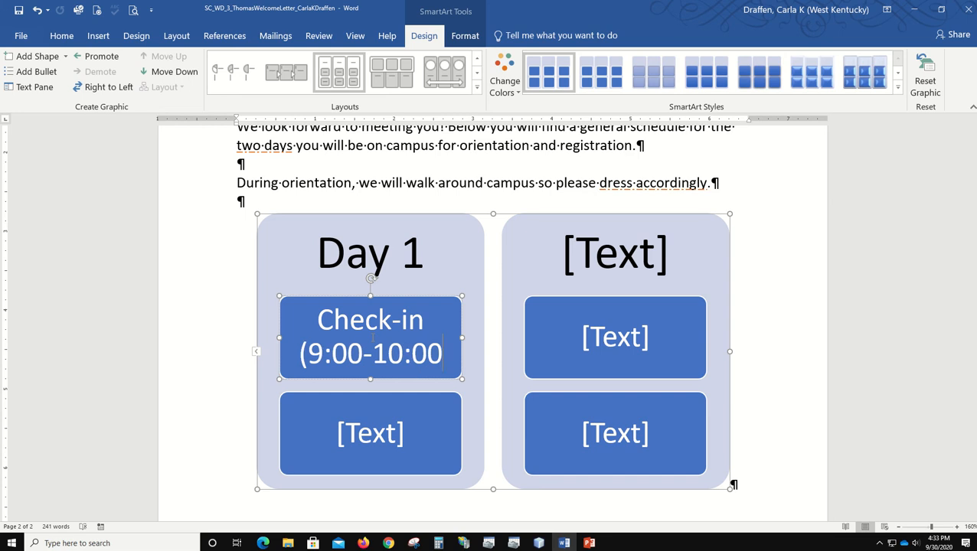
text())
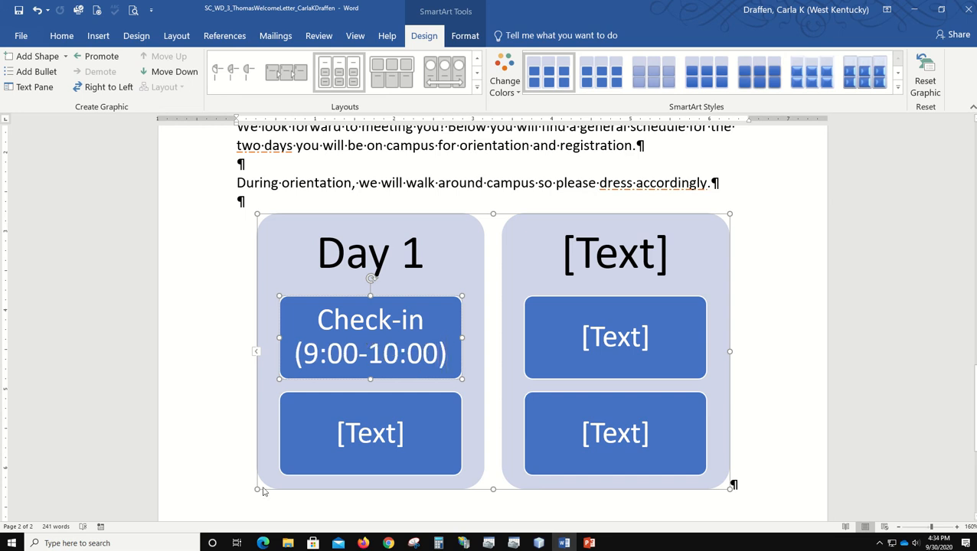
Step: Fill the second shape under Day 1 with "Welcome and general info session (10:15-11:45)"
click(366, 442)
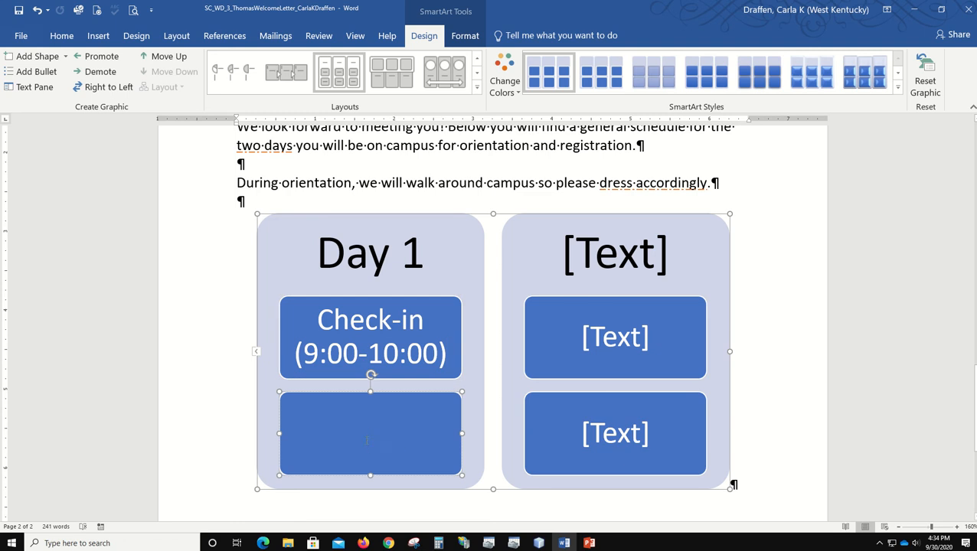
text(Welcome and)
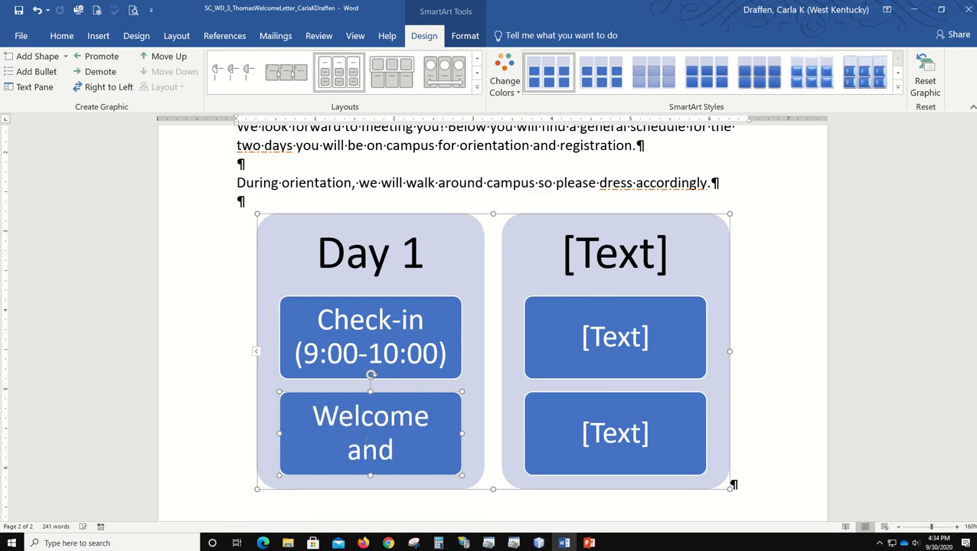
text( general inf)
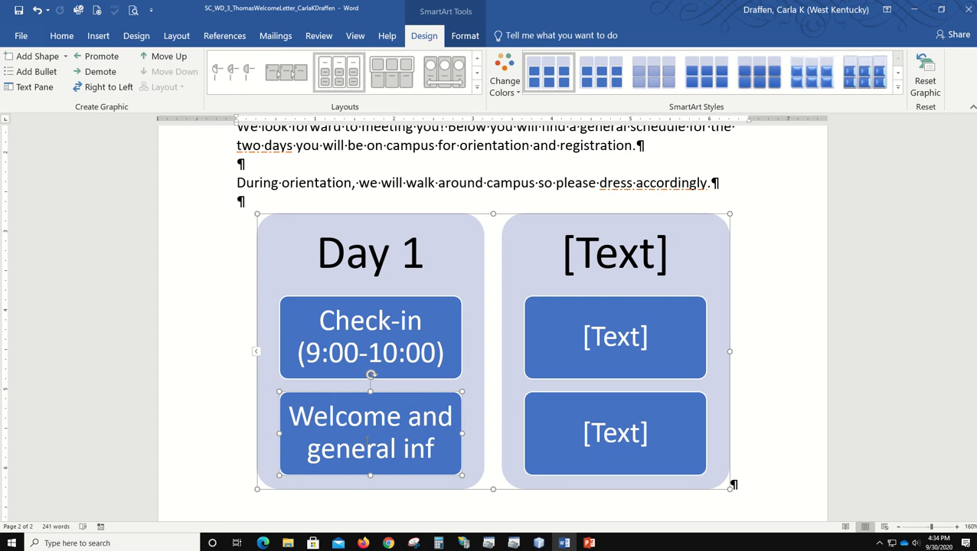
text(o session)
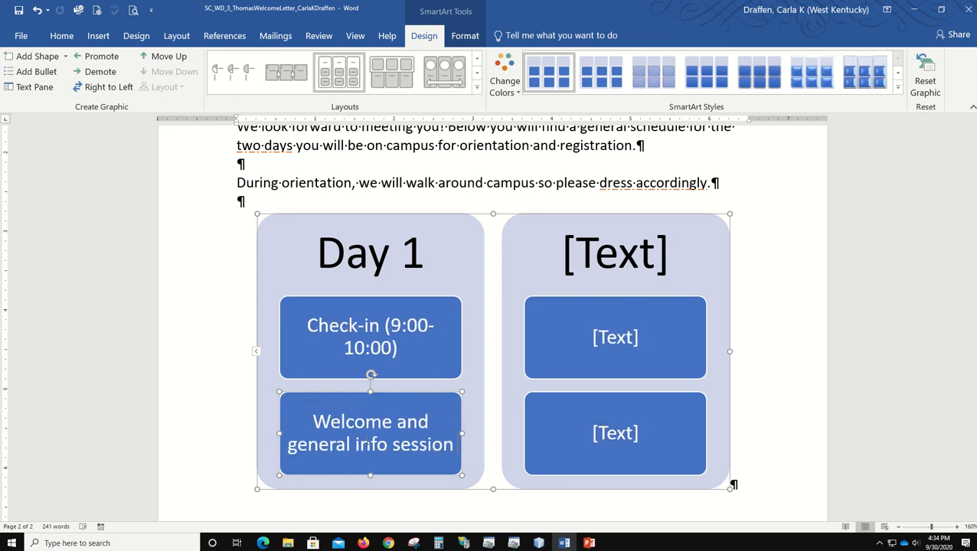
text( (1)
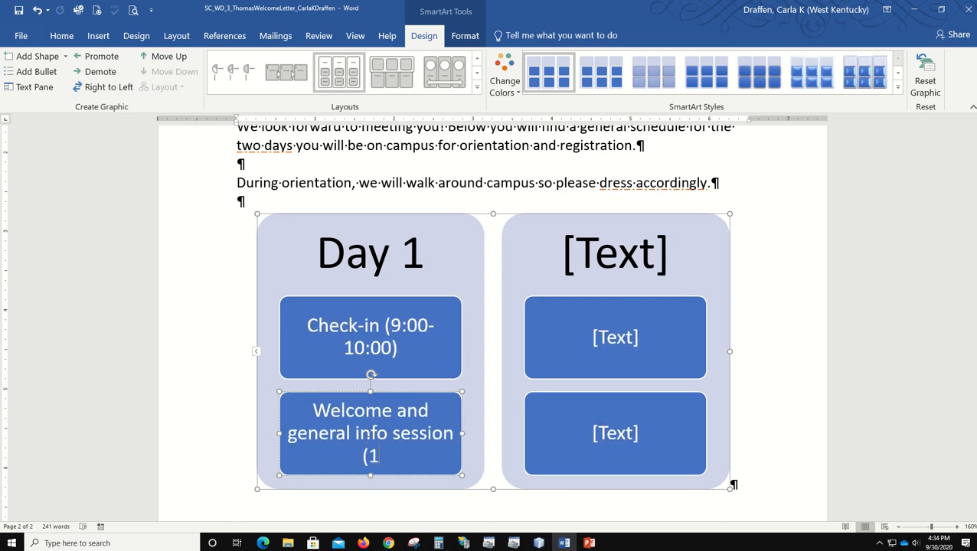
text(0:15)
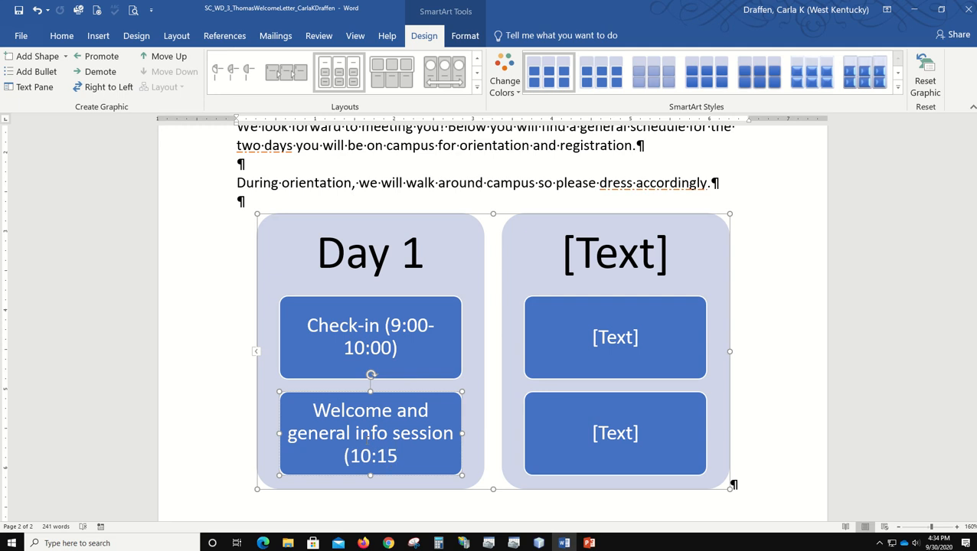
text(-11:)
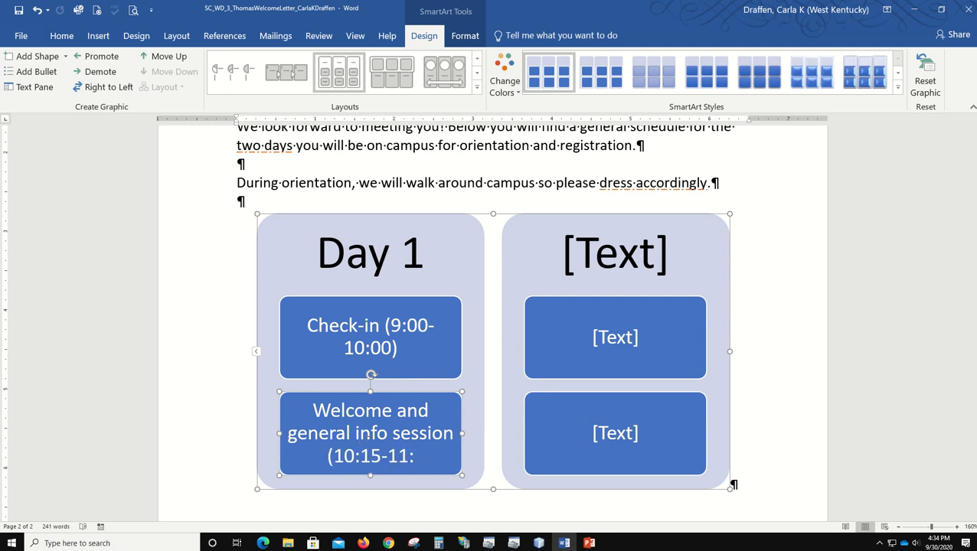
text(45))
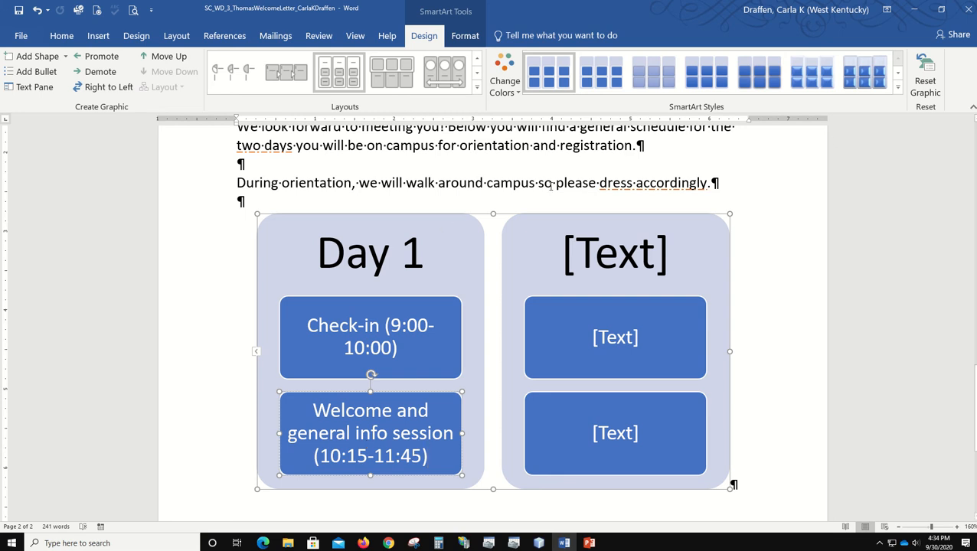
scroll(370, 345, down, 2)
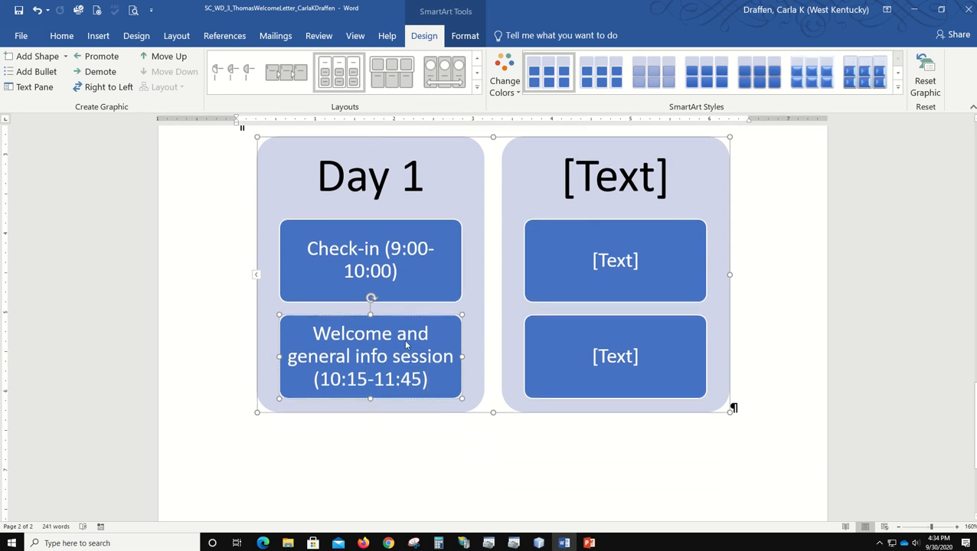
Step: Enlarge the two-day schedule SmartArt so that it reaches further down the second page
scroll(406, 344, down, 1)
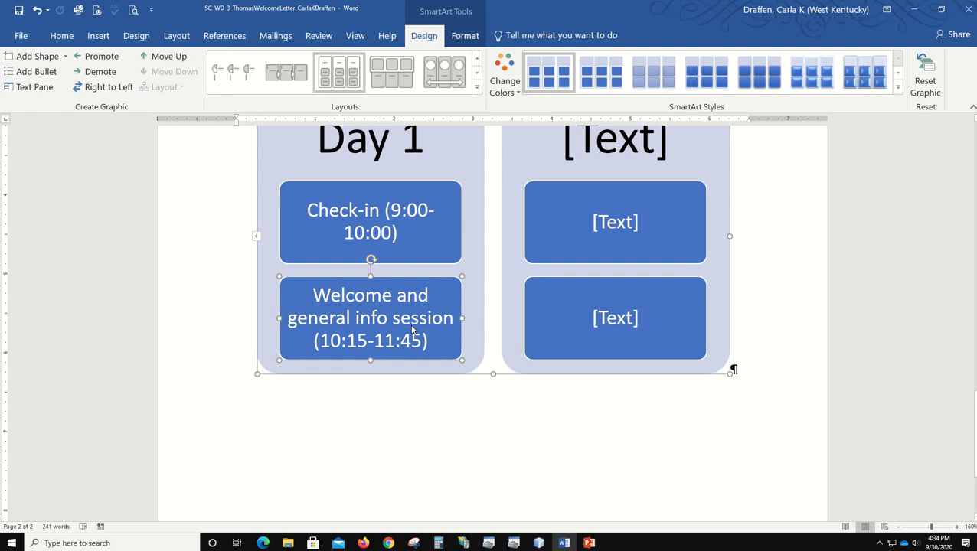
scroll(395, 314, up, 2)
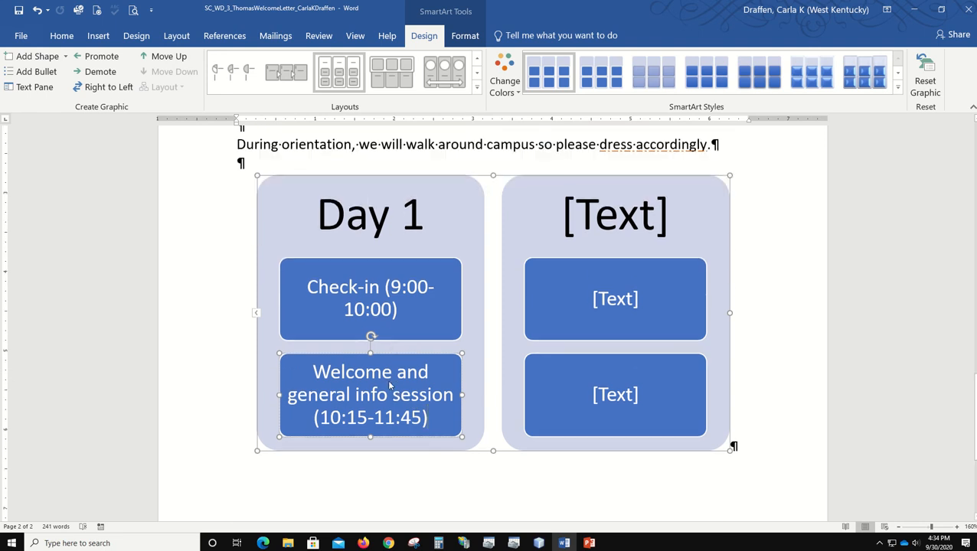
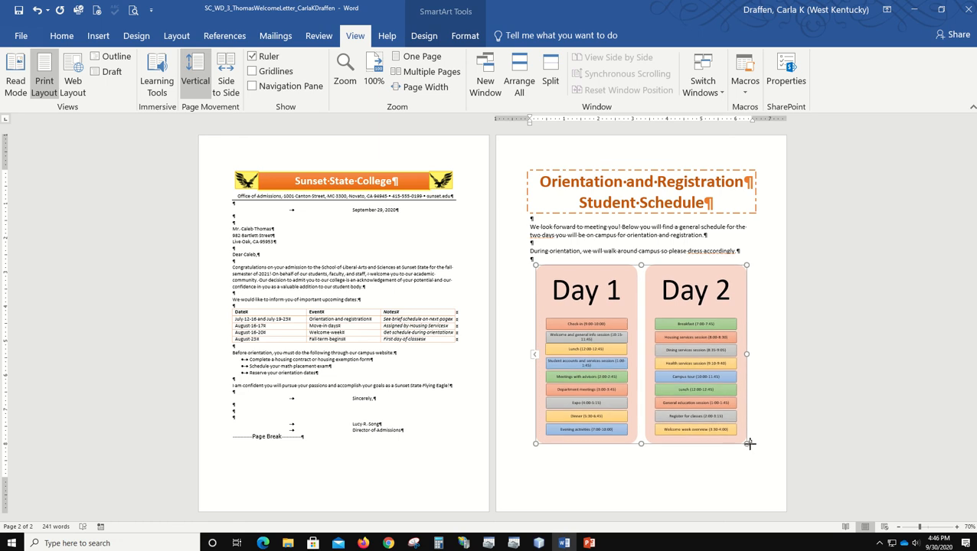
drag(751, 444, 750, 459)
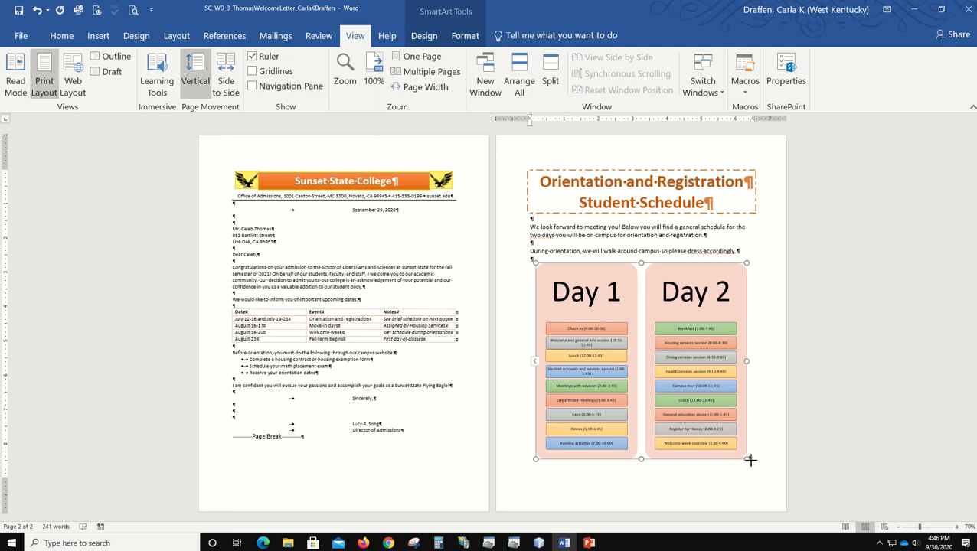
drag(749, 459, 752, 469)
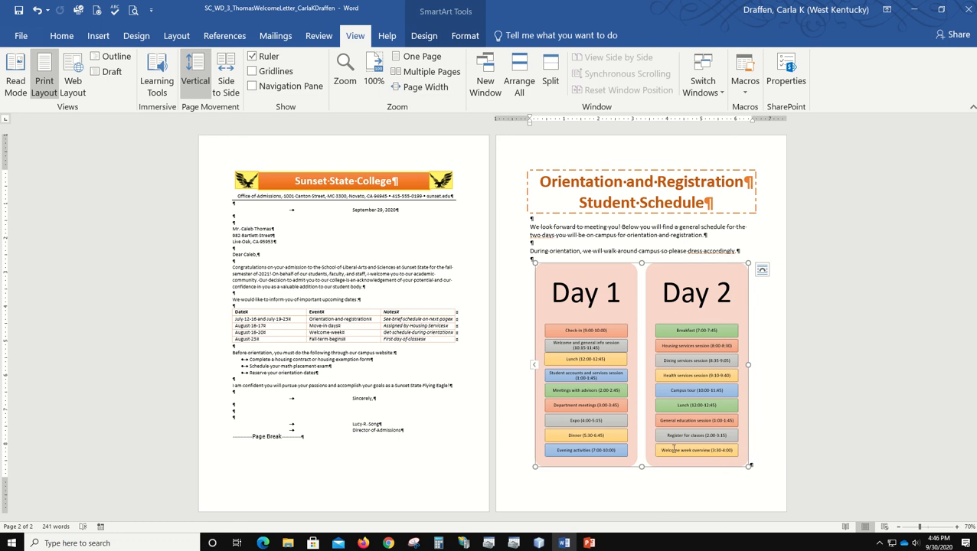
Step: Check both letter pages in the print preview, look through the available printers and return to the document without printing
mouse_move(388, 543)
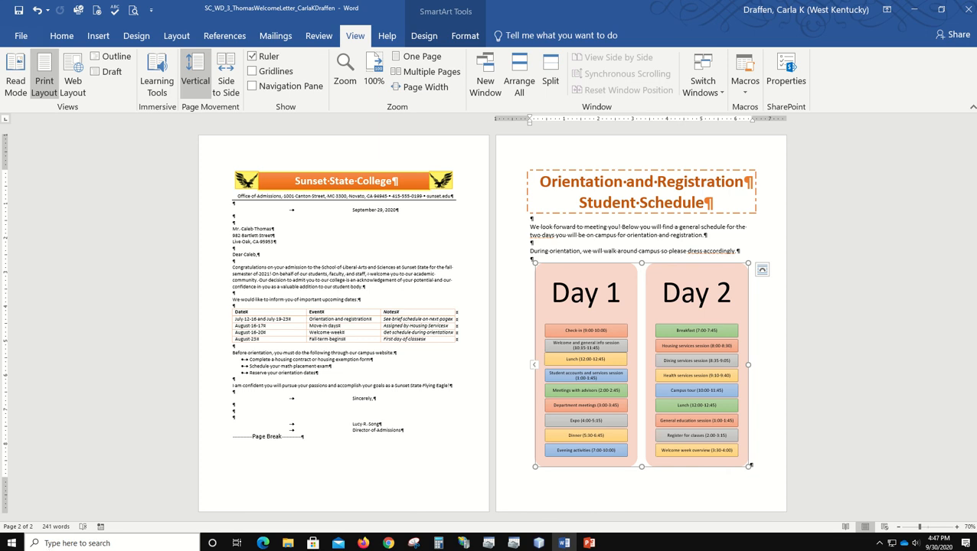
click(25, 39)
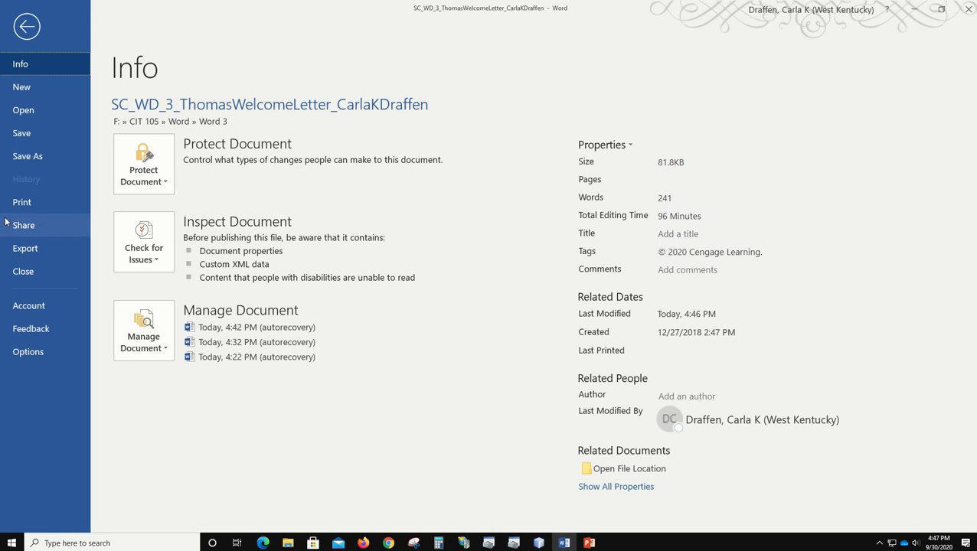
click(21, 202)
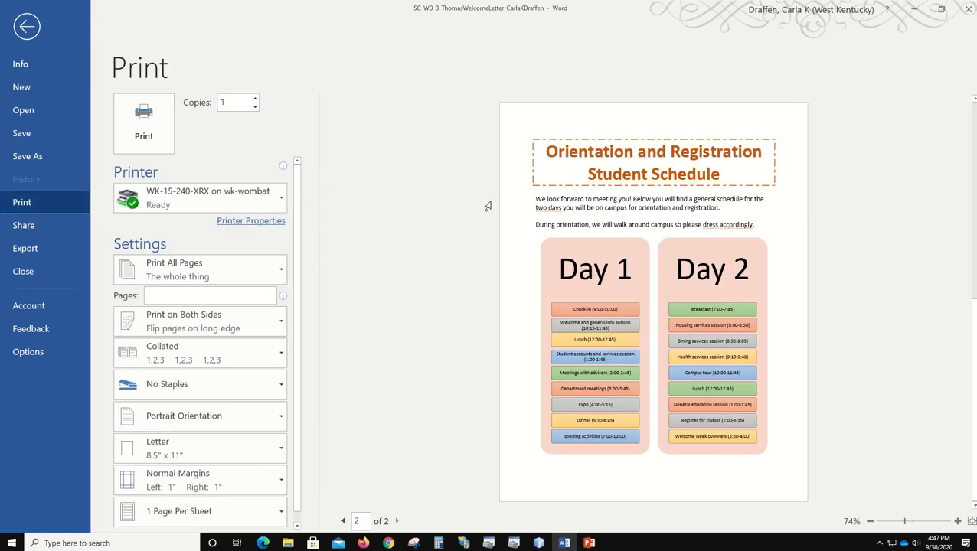
click(343, 521)
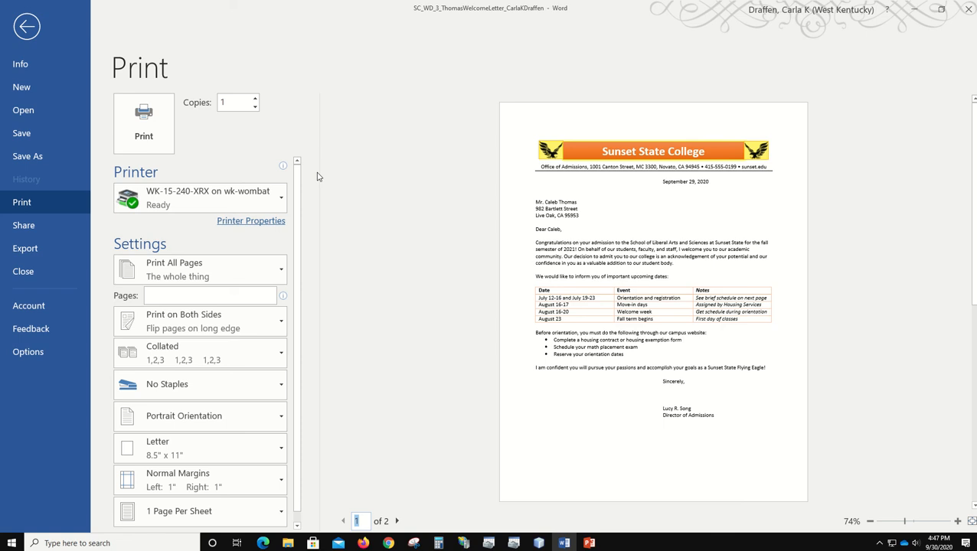
mouse_move(256, 198)
click(281, 198)
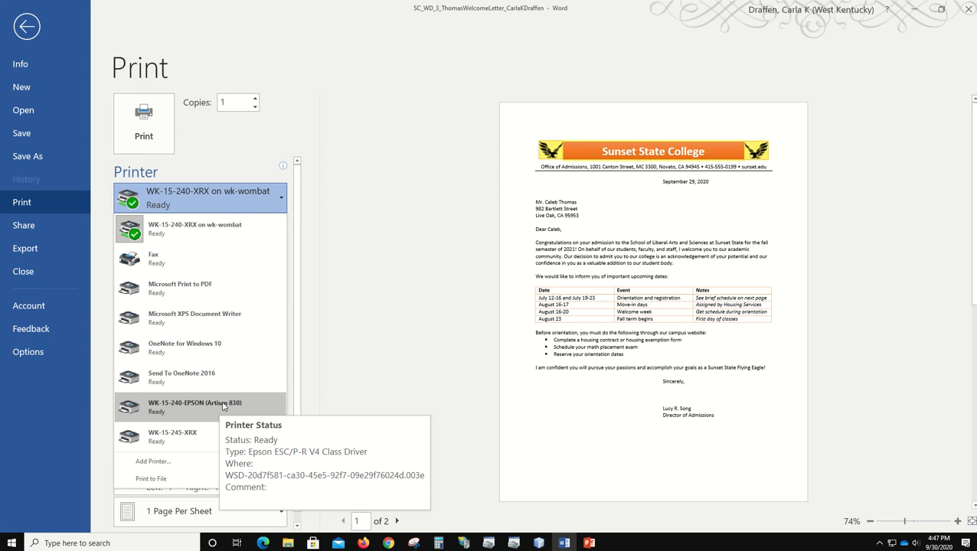
key(Escape)
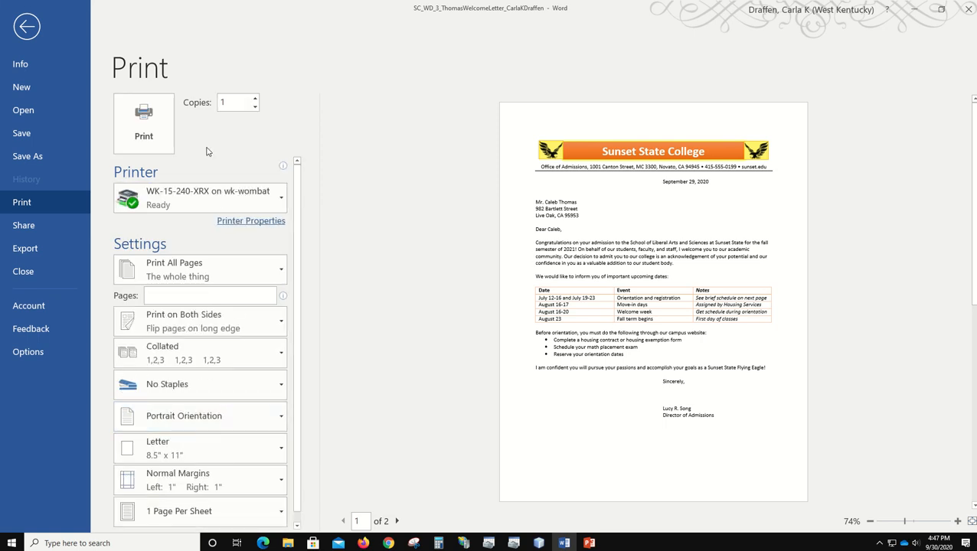
click(26, 27)
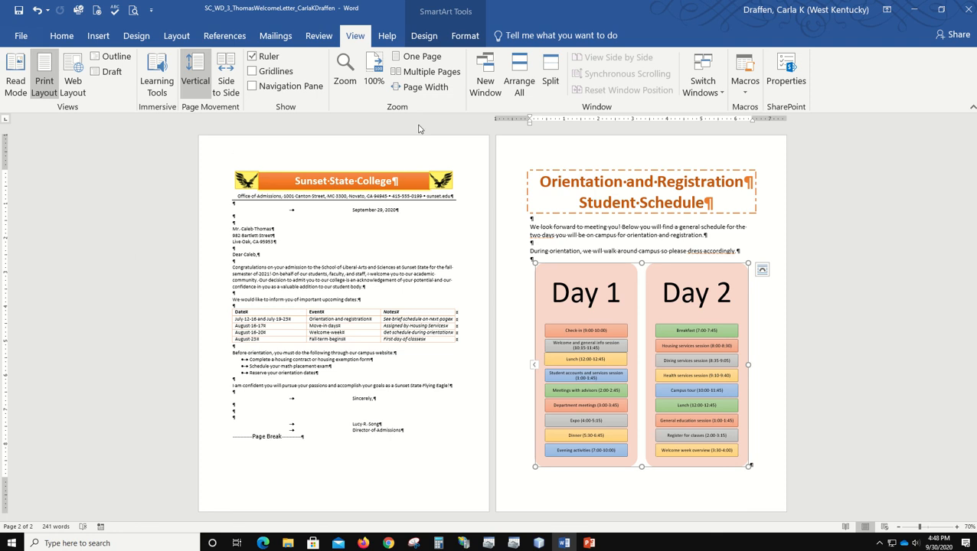
Step: Select the recipient's name and address in the letter and open the envelope setup with them as the delivery address
click(57, 40)
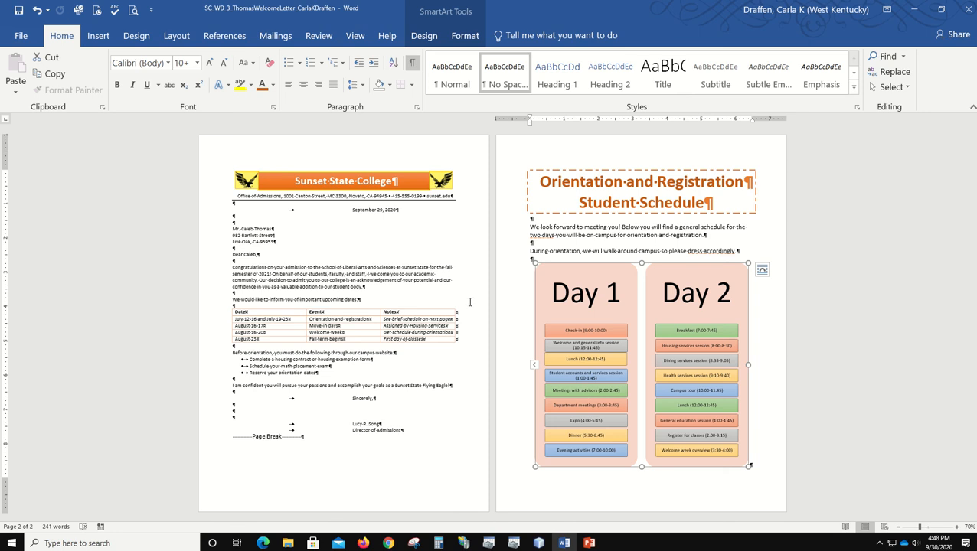
click(513, 222)
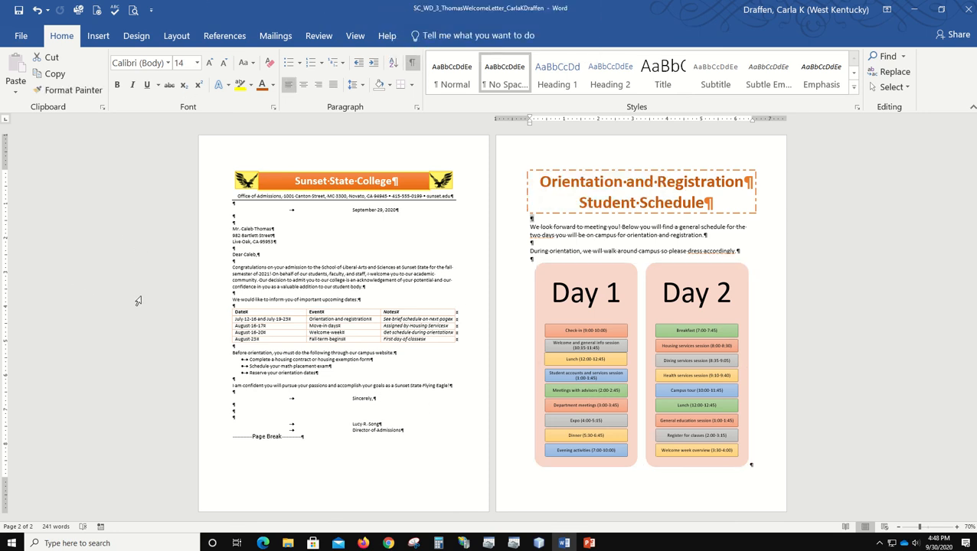
key(ctrl+Home)
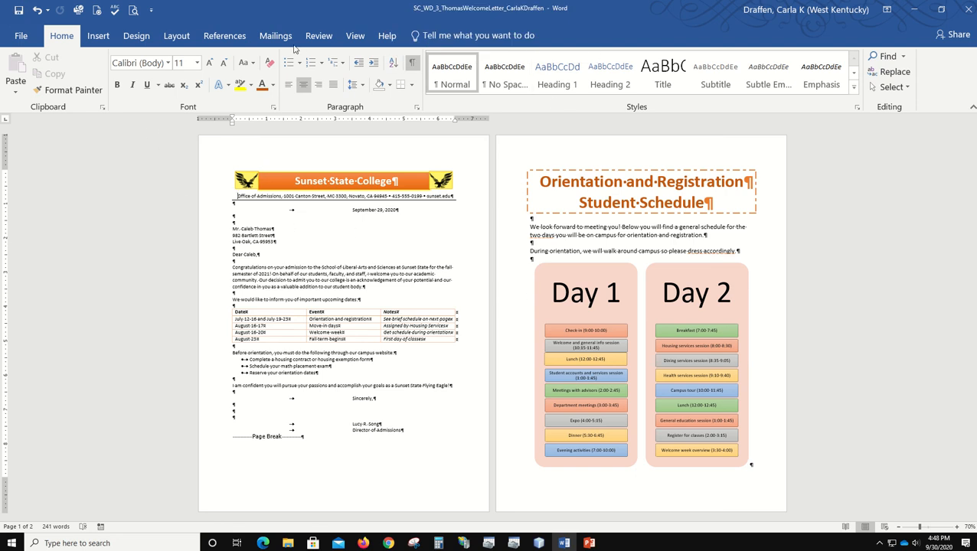
click(355, 36)
click(423, 88)
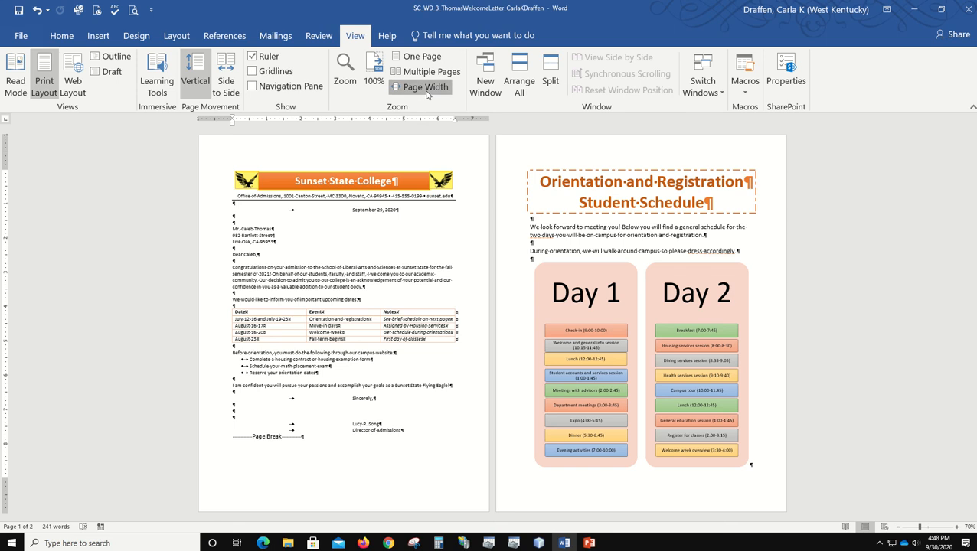
scroll(343, 304, down, 1)
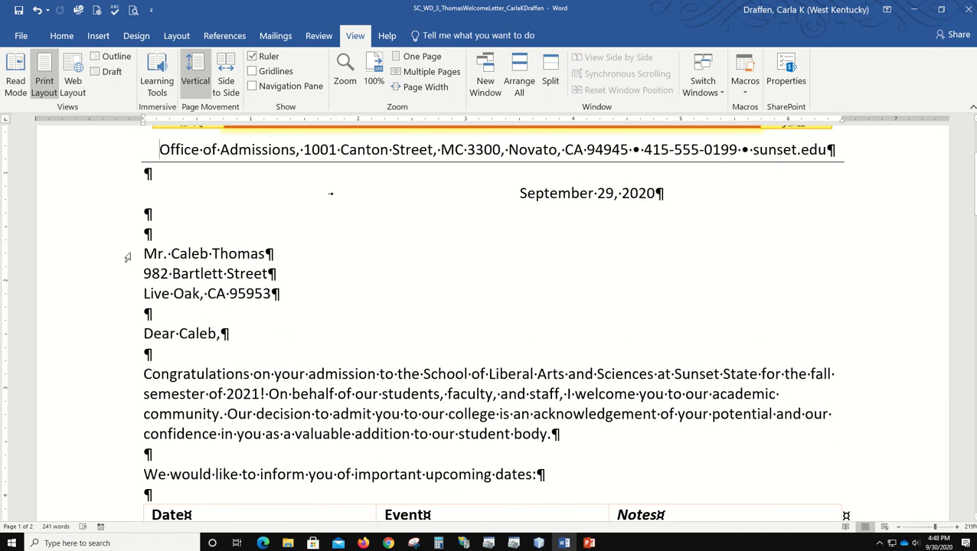
drag(141, 254, 283, 297)
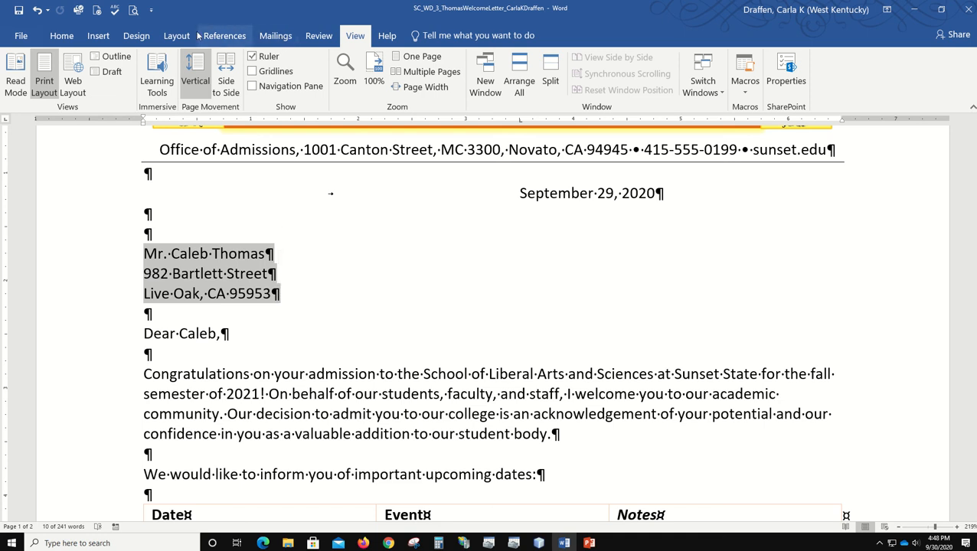
click(277, 37)
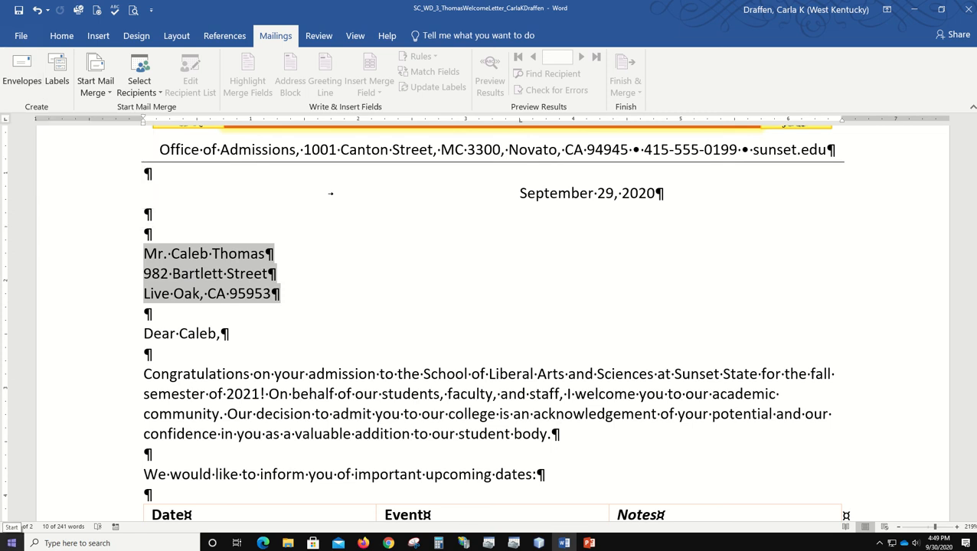
click(26, 83)
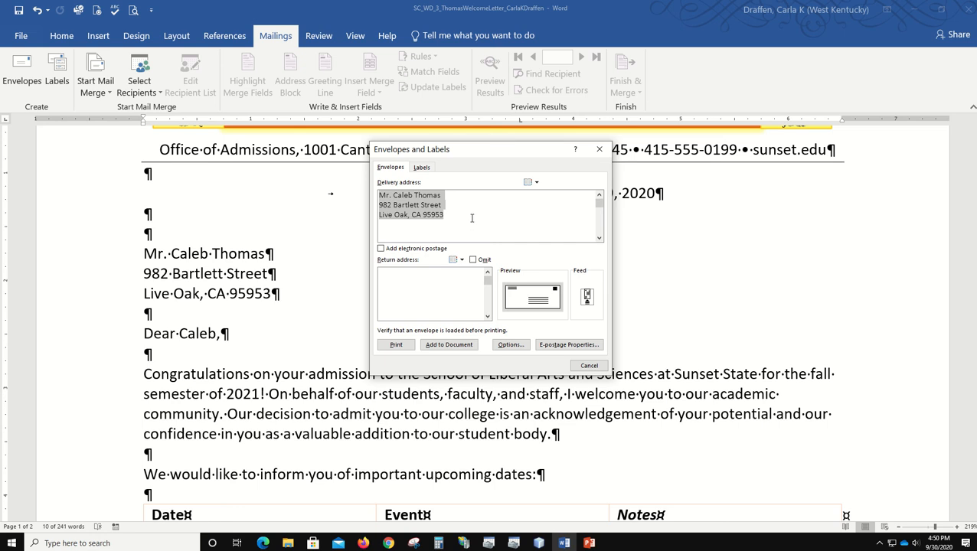
Step: Start the envelope's return address with "Sunset State College" and "Office of Admissions" on separate lines
click(405, 277)
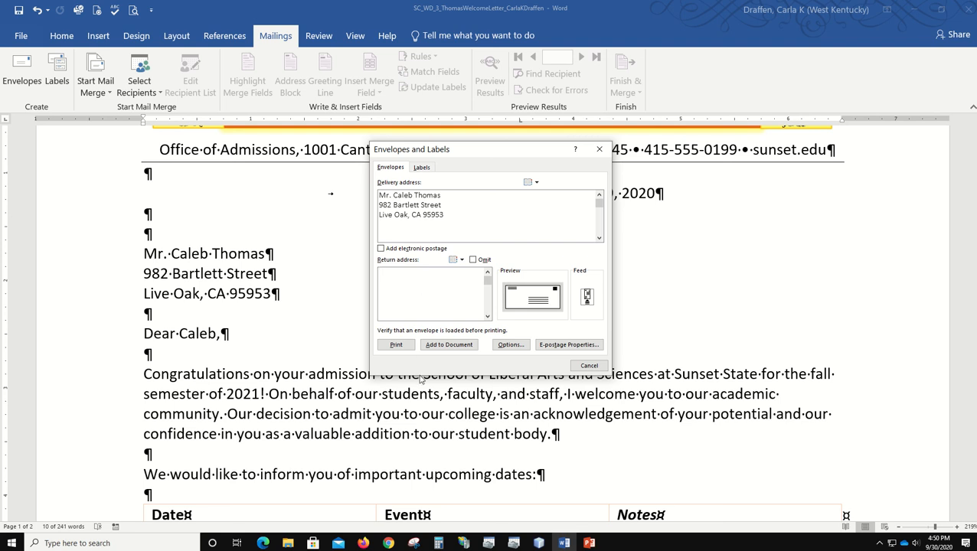
text(Sunset State College)
key(Return)
text(Office of Admissions )
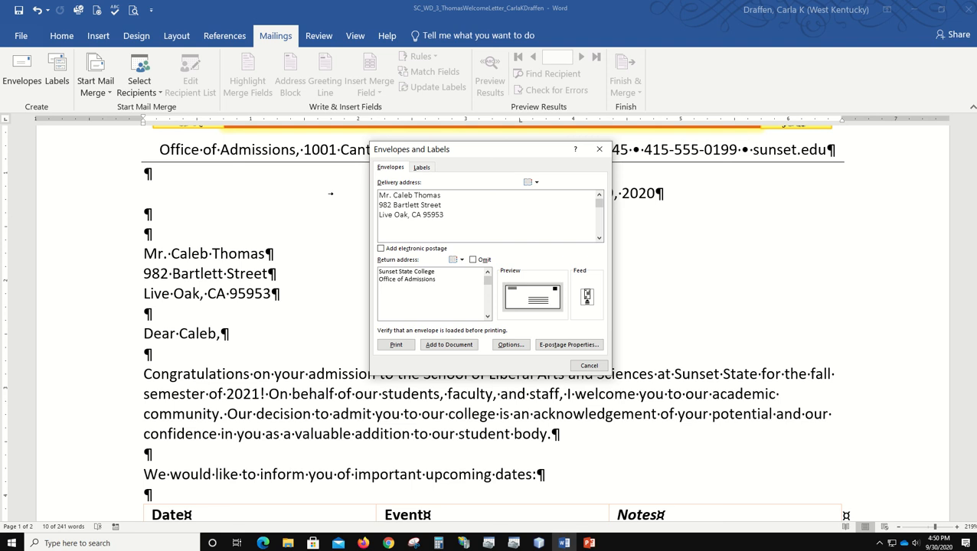
Step: Complete the return address with the college's street, mail code, city, state and ZIP code, and leave the envelope setup without printing
text(1001)
text( Cant)
text(on Street )
text(MC)
text( 3300 )
text(N)
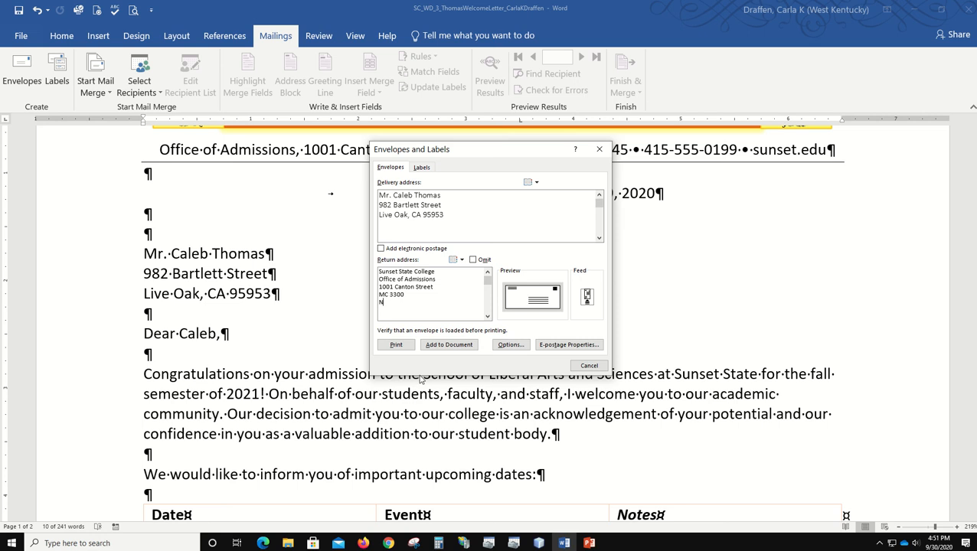
text(ovato, CA)
text(94945)
mouse_move(388, 542)
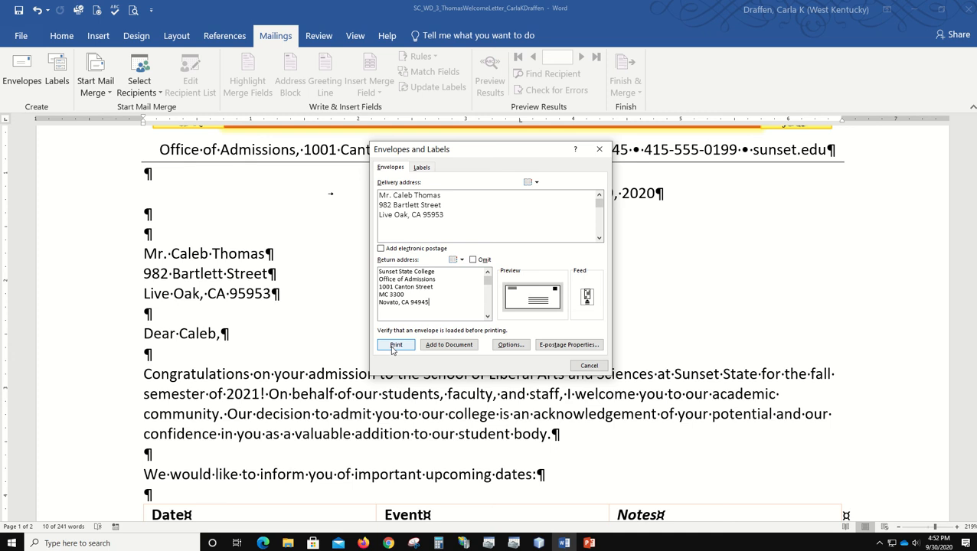
click(588, 365)
click(527, 313)
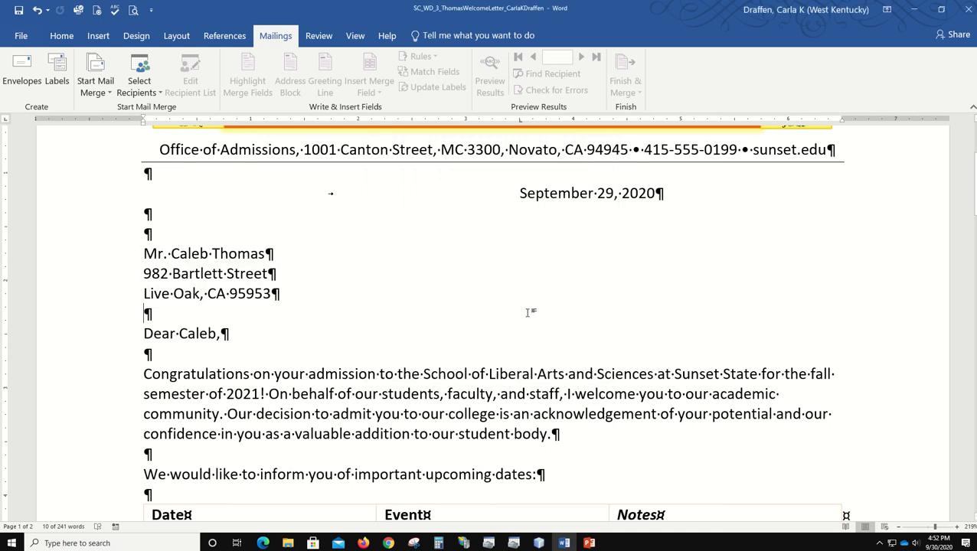
Step: Run a spelling and grammar check on the letter starting from the letterhead
scroll(333, 240, up, 3)
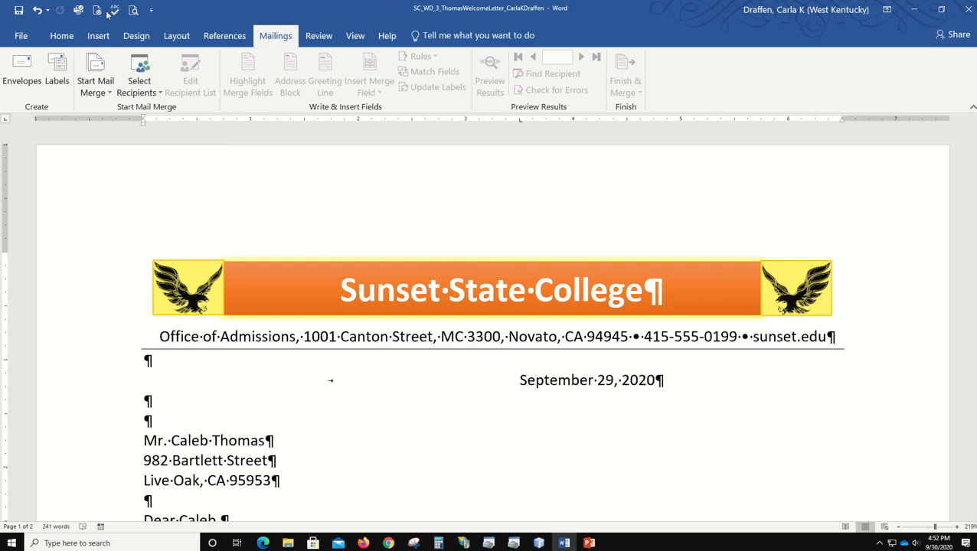
click(146, 265)
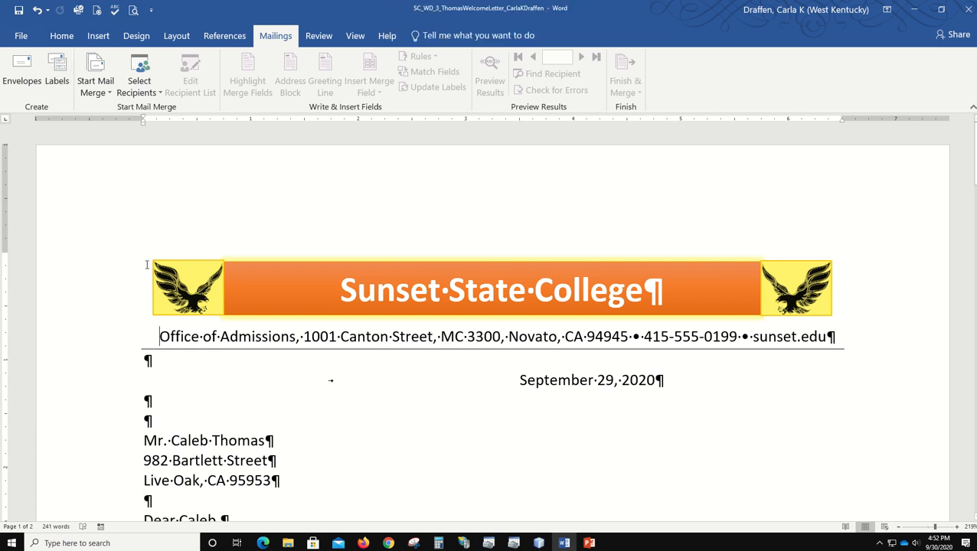
click(114, 11)
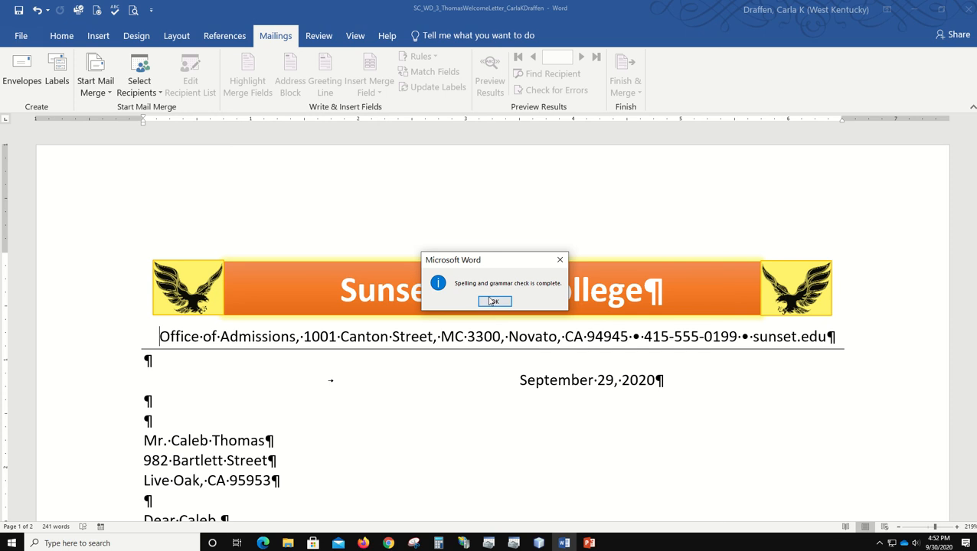
click(494, 301)
Step: Look over the finished letter from the letterhead to the orientation schedule on the second page
scroll(469, 411, down, 4)
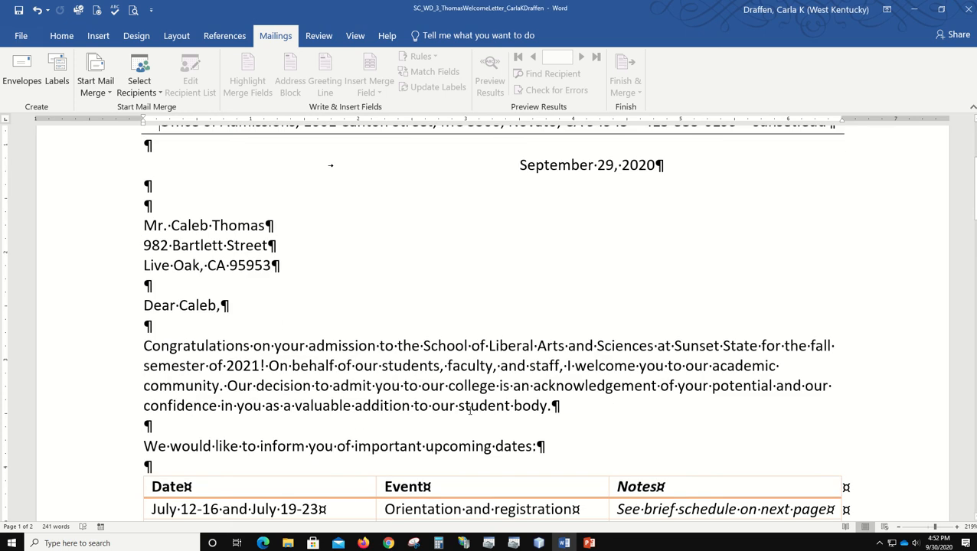
scroll(469, 412, down, 7)
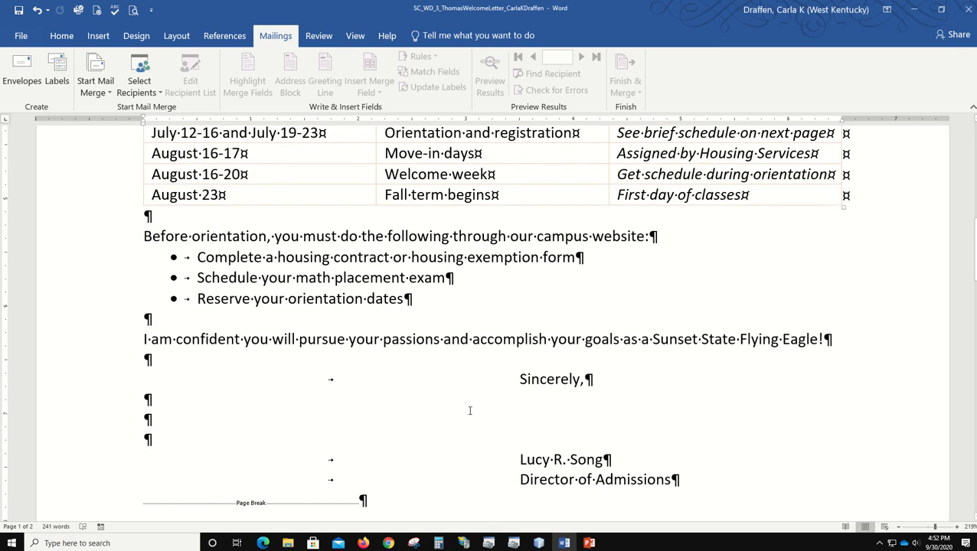
scroll(470, 411, down, 15)
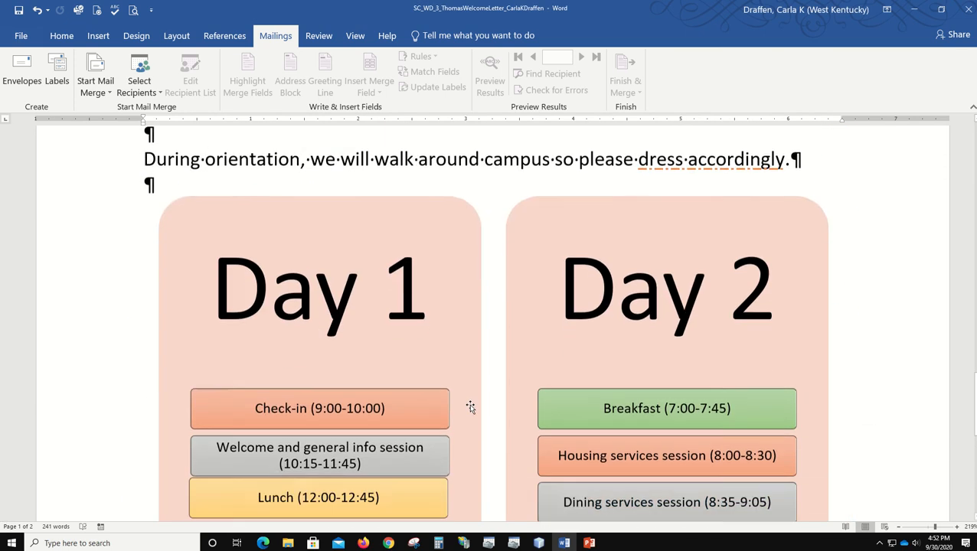
scroll(470, 407, down, 7)
scroll(471, 407, up, 17)
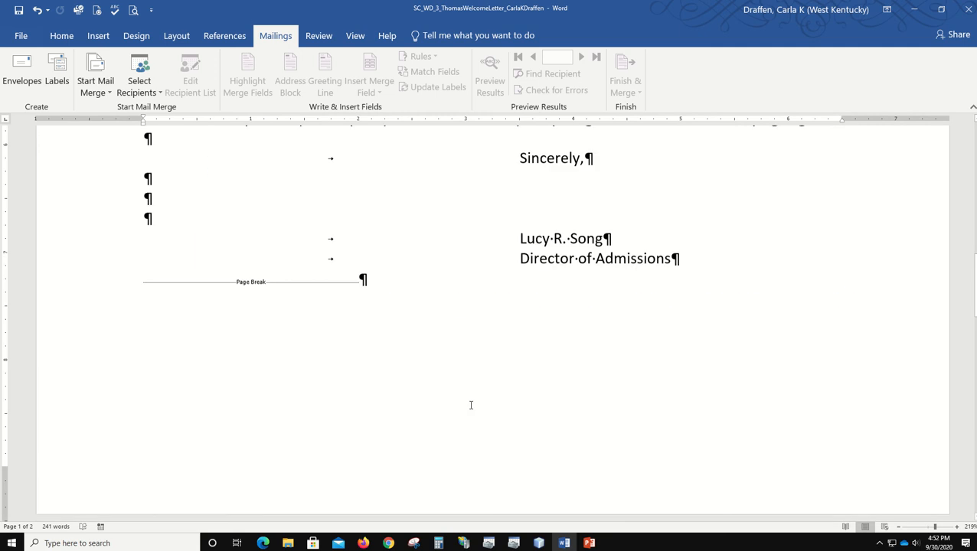
scroll(471, 405, up, 20)
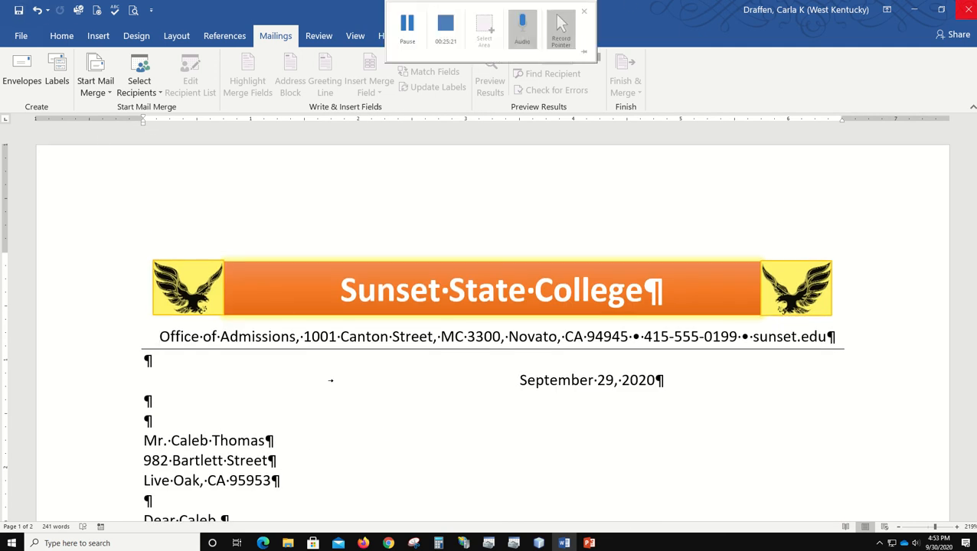
Step: Close the welcome letter and switch to the course content page in Chrome
click(967, 11)
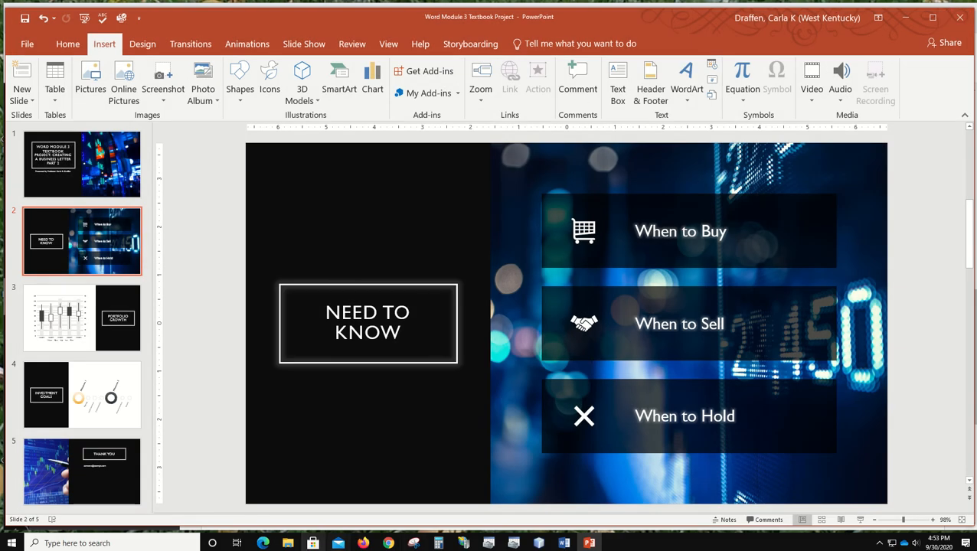
click(389, 543)
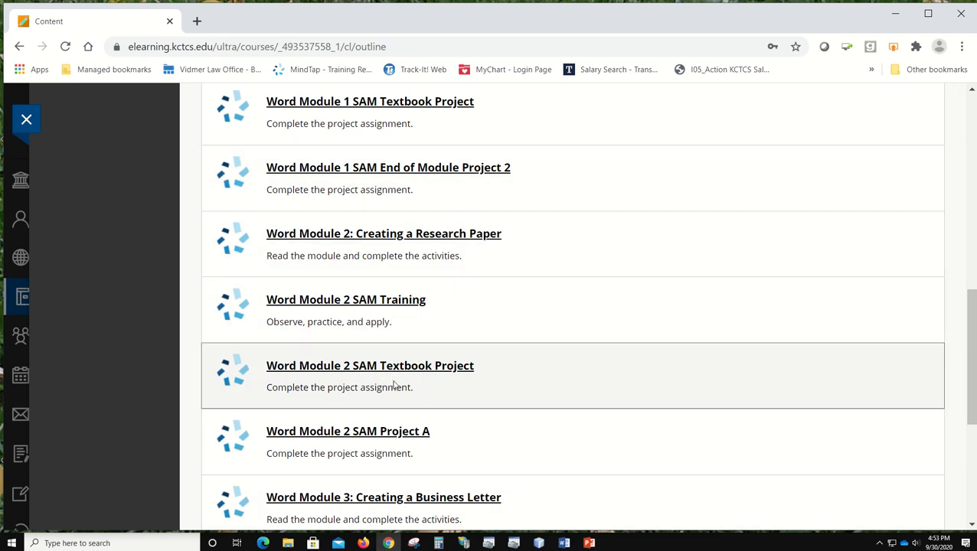
Step: Launch the Word Module 3 SAM Textbook Project from the course content and start the assignment in MindTap
scroll(538, 351, down, 4)
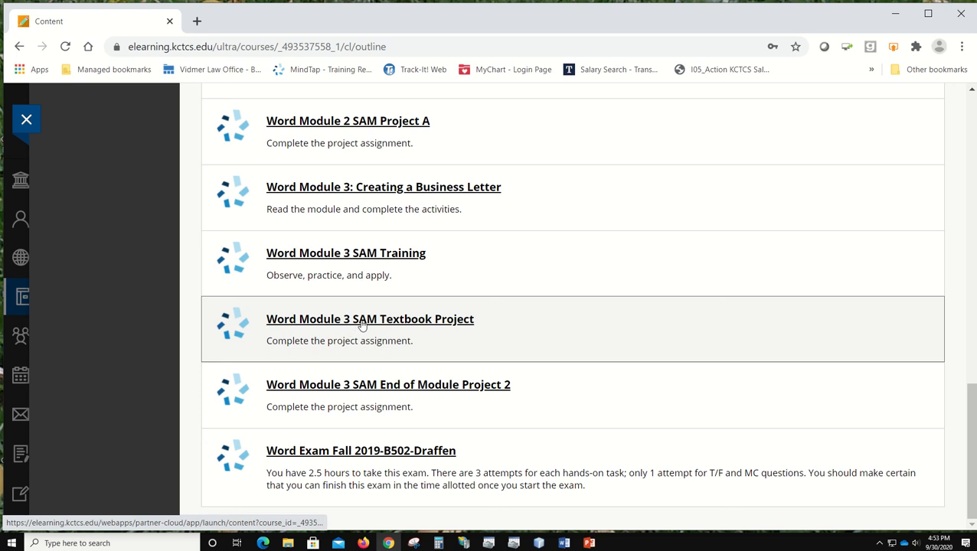
click(421, 323)
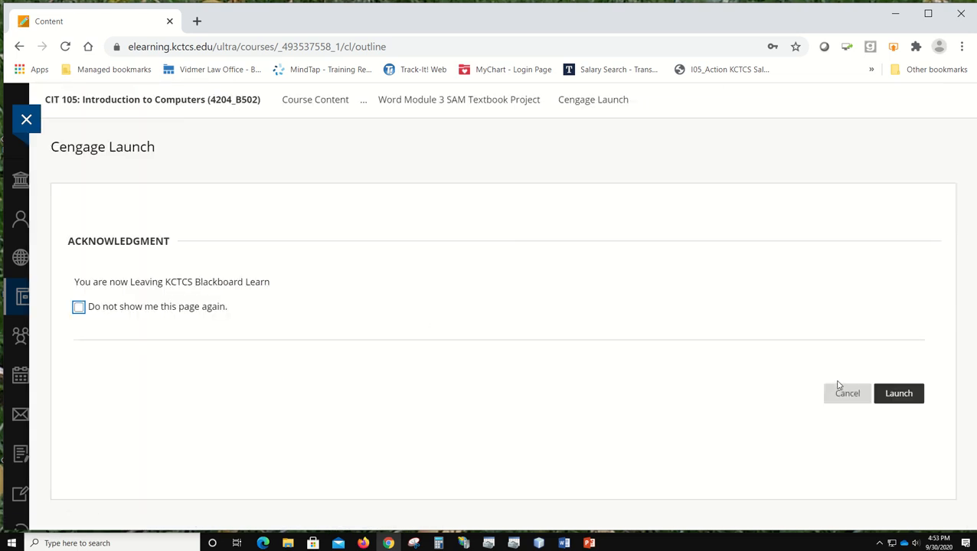
click(890, 394)
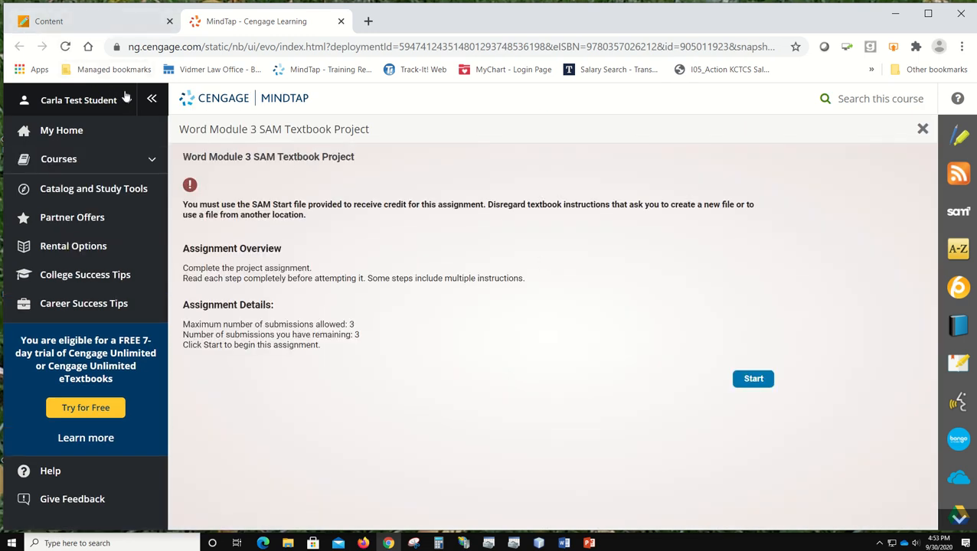
click(151, 98)
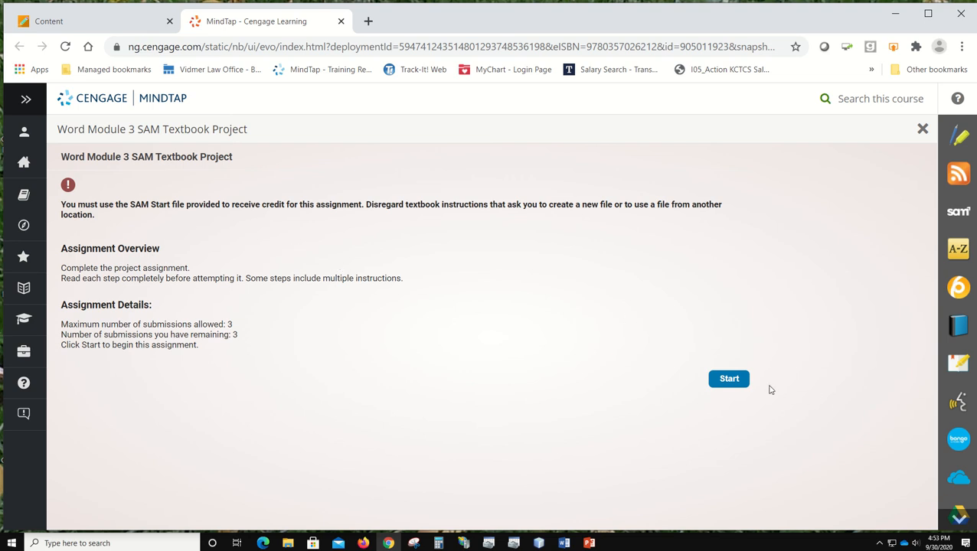
click(732, 385)
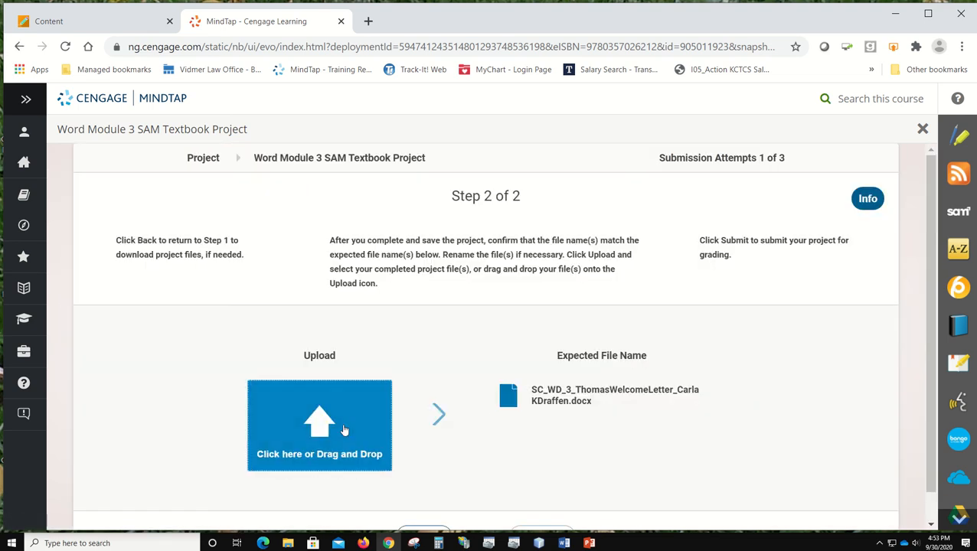
Step: Upload the completed welcome letter from CIT 105 > Word > Word 3 on the USB drive and submit it for grading
click(320, 428)
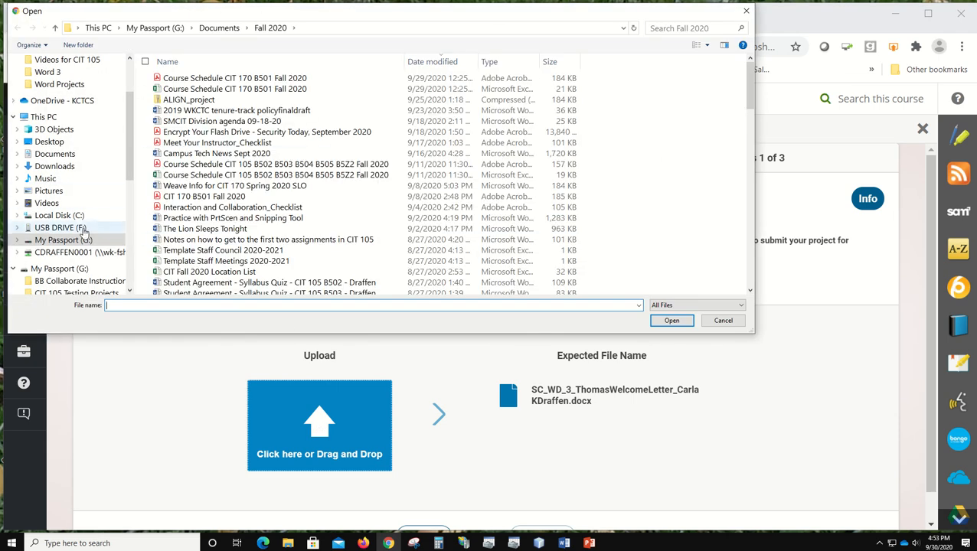
drag(130, 160, 130, 254)
click(67, 200)
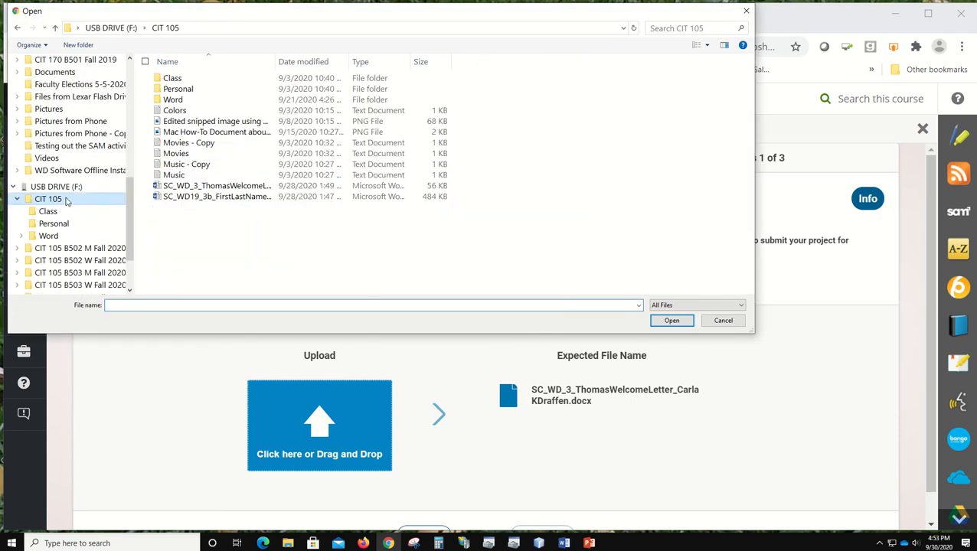
double_click(175, 99)
double_click(189, 104)
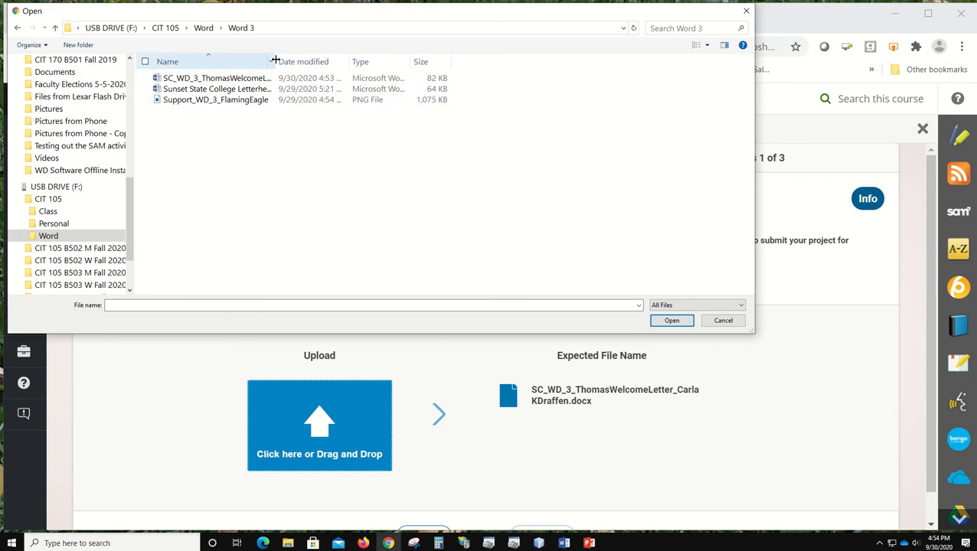
drag(275, 59, 386, 60)
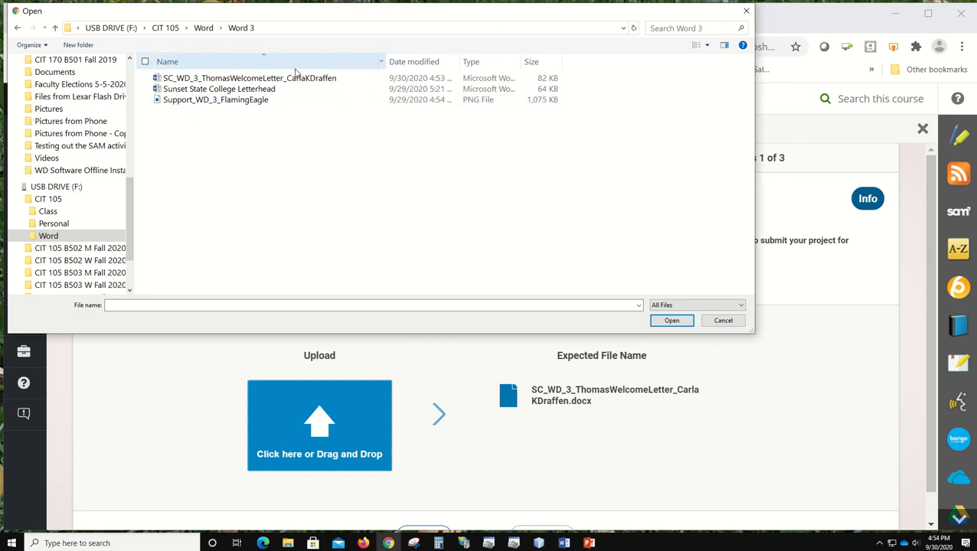
double_click(234, 78)
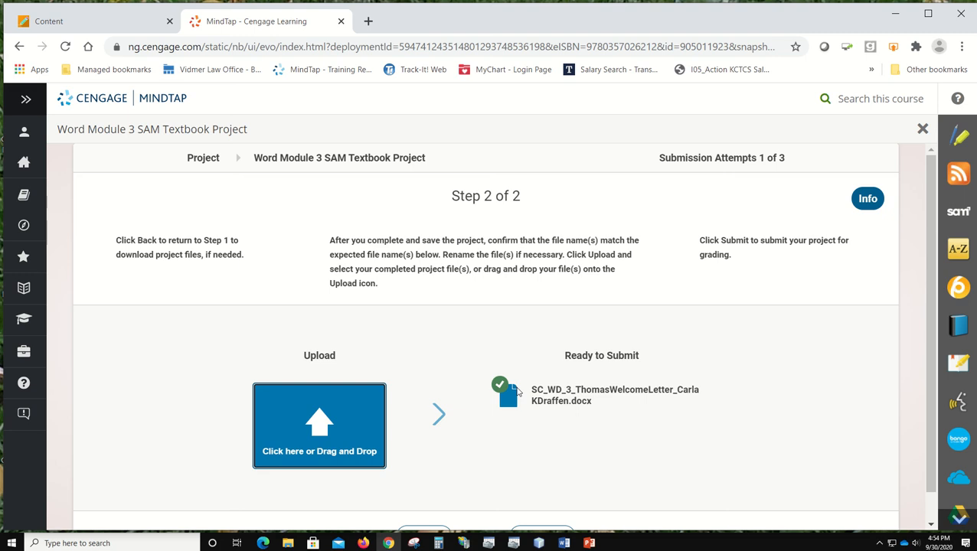
scroll(518, 392, down, 1)
click(544, 507)
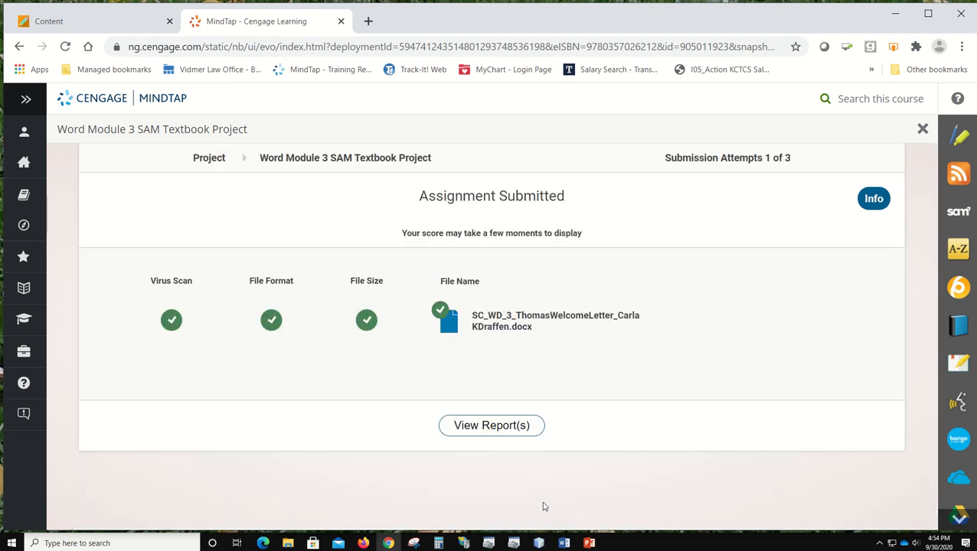
Step: Save the submission's grading report as a Word document in the Word 3 folder and open it in Word
click(496, 424)
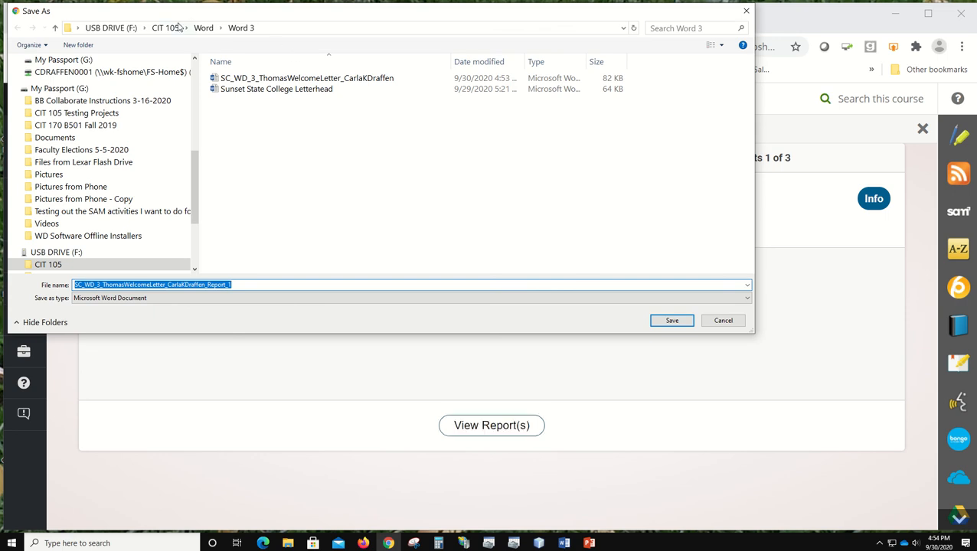
click(239, 284)
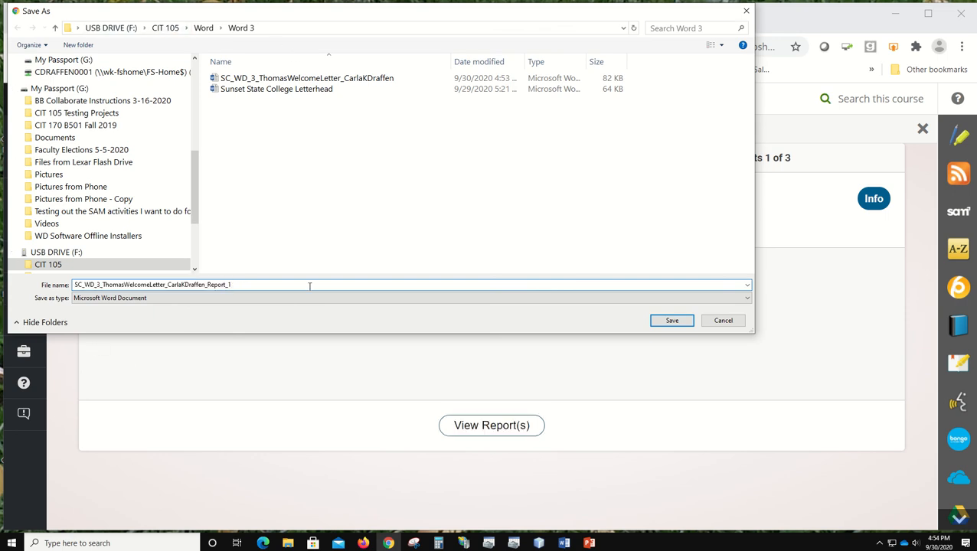
click(673, 325)
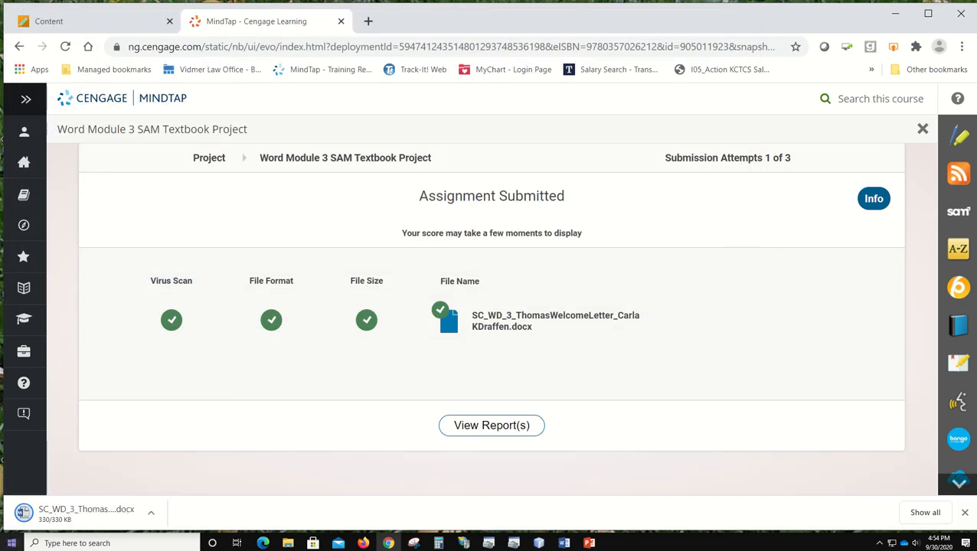
click(100, 516)
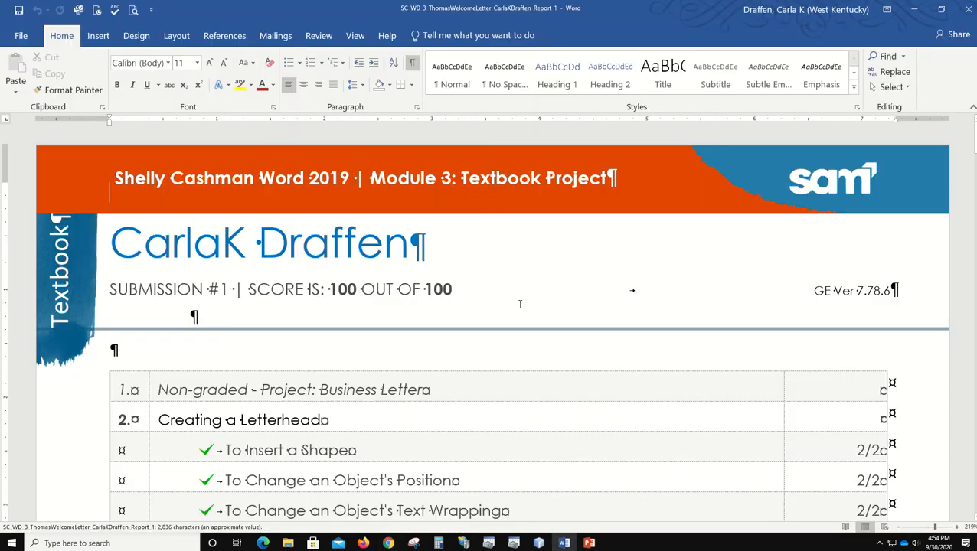
Step: Review the grading report's checklist and points for the letterhead, business letter and SmartArt sections
scroll(520, 304, down, 6)
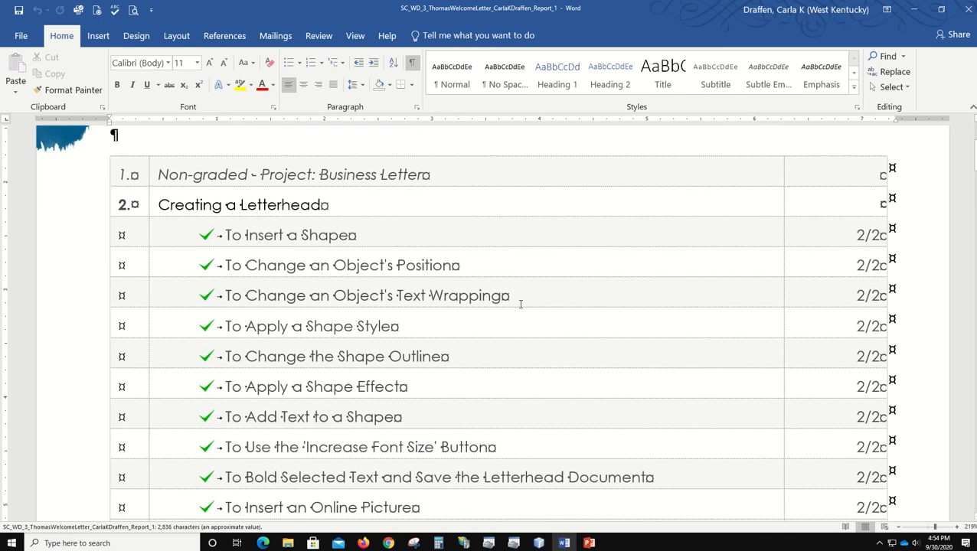
scroll(520, 304, down, 5)
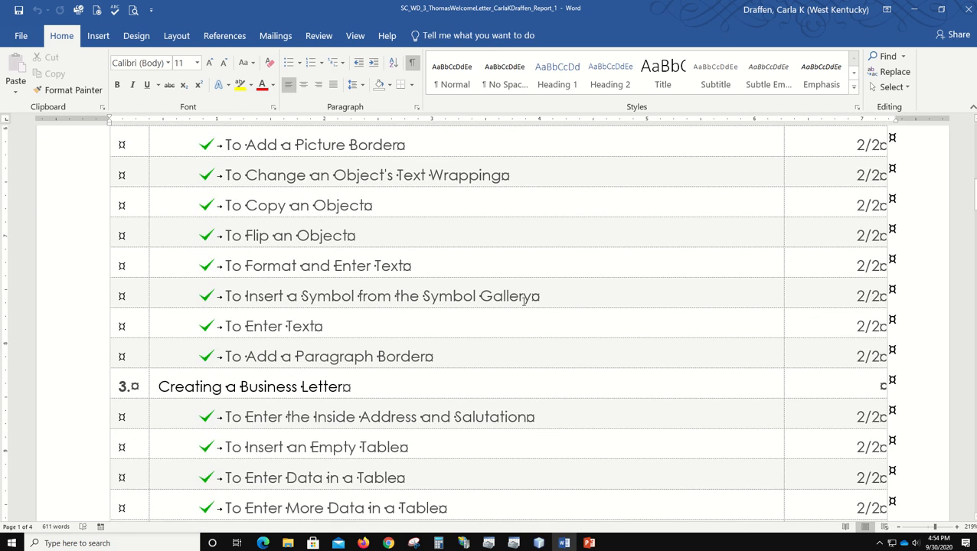
scroll(521, 301, up, 1)
scroll(522, 301, down, 3)
scroll(524, 302, down, 8)
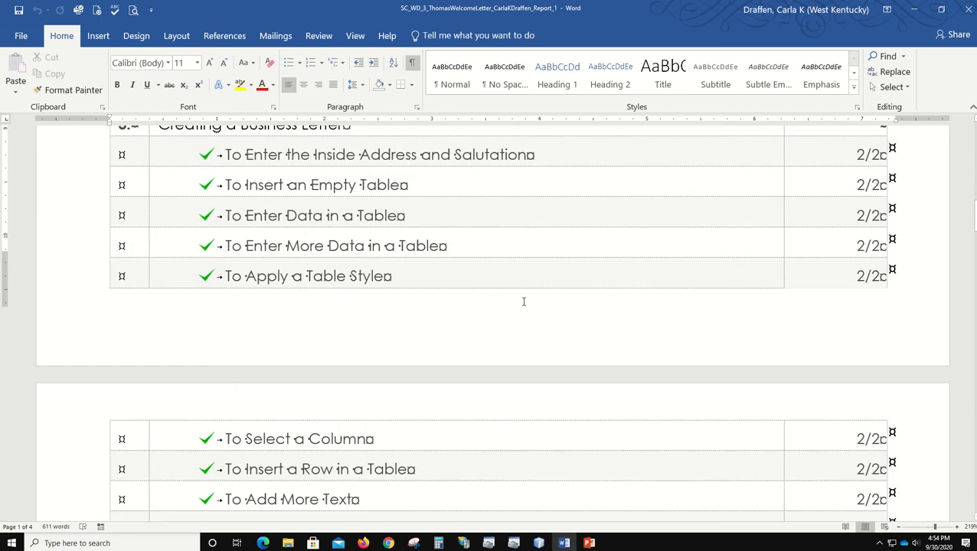
scroll(520, 304, down, 3)
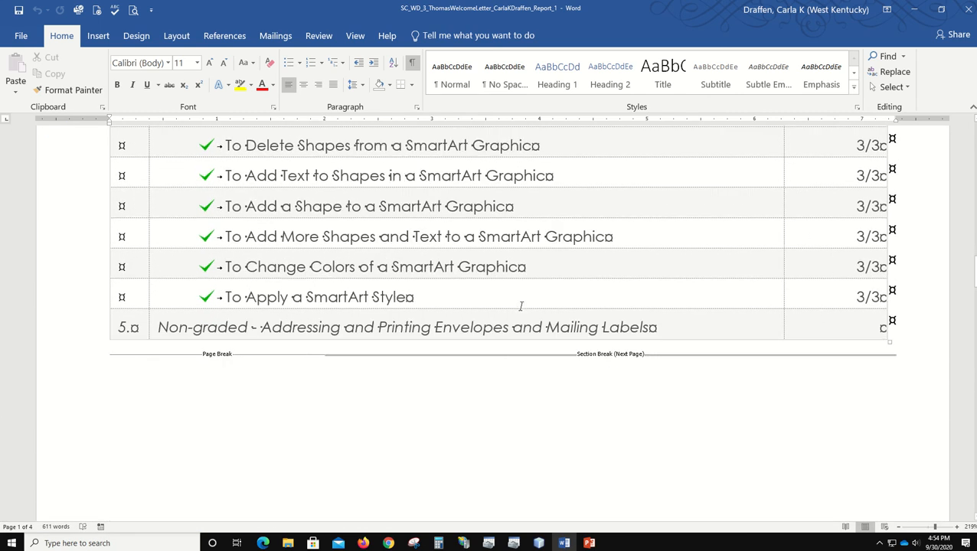
scroll(520, 306, up, 1)
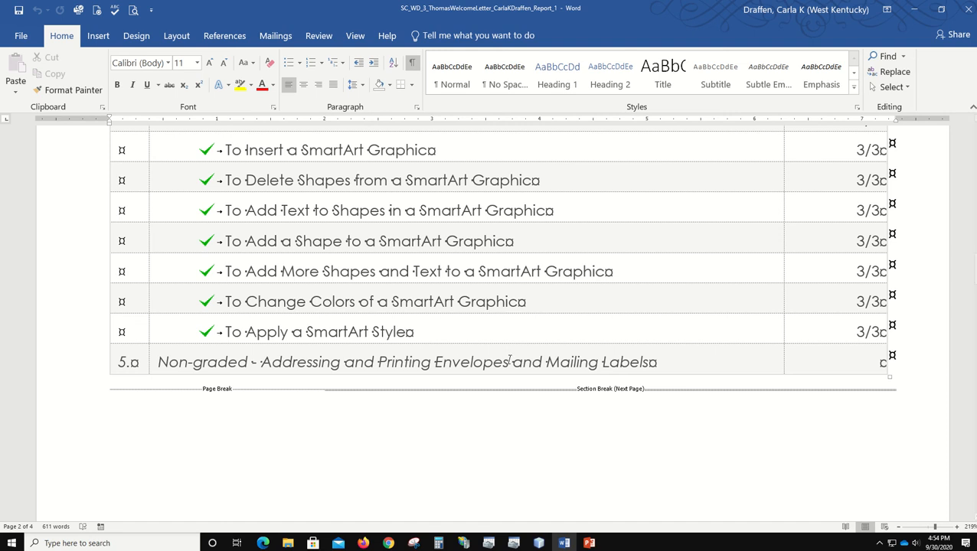
scroll(738, 230, up, 5)
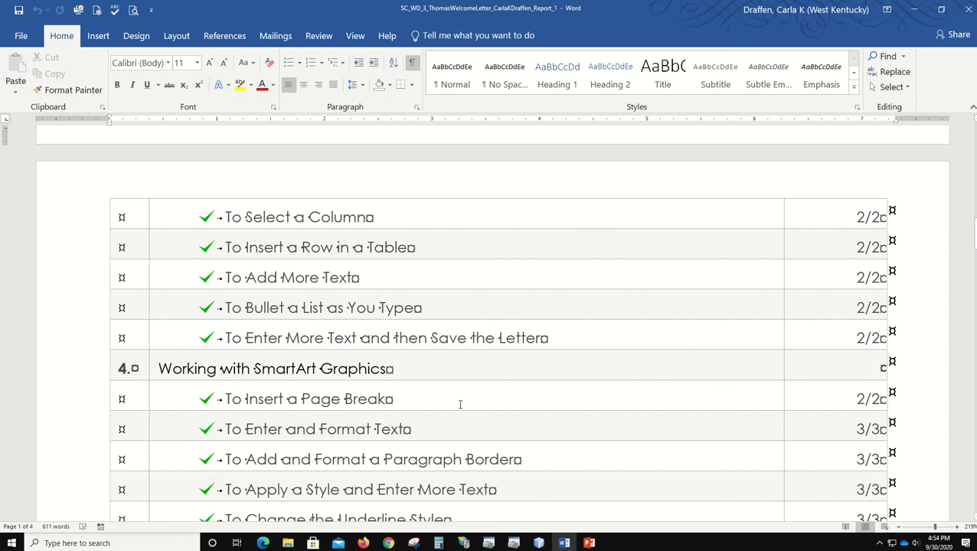
scroll(472, 479, down, 3)
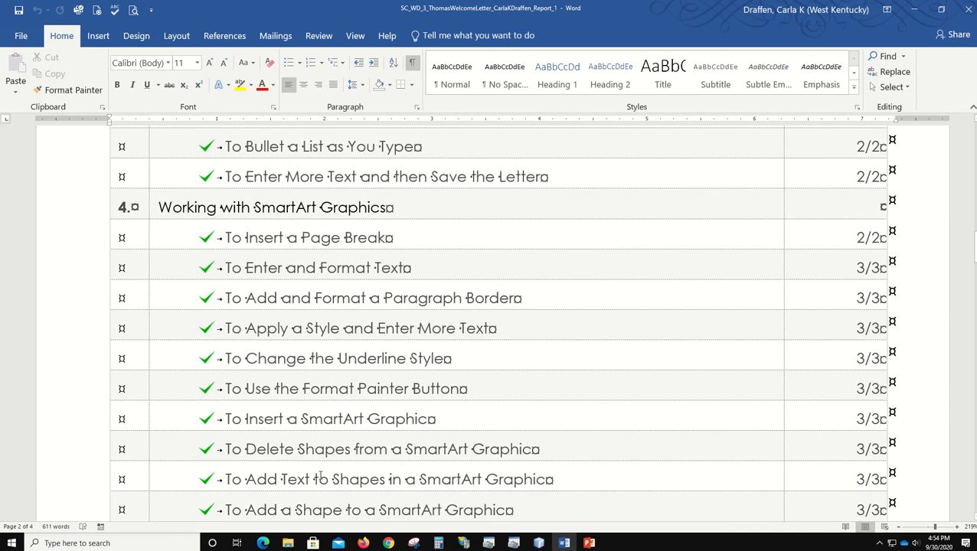
scroll(469, 397, down, 12)
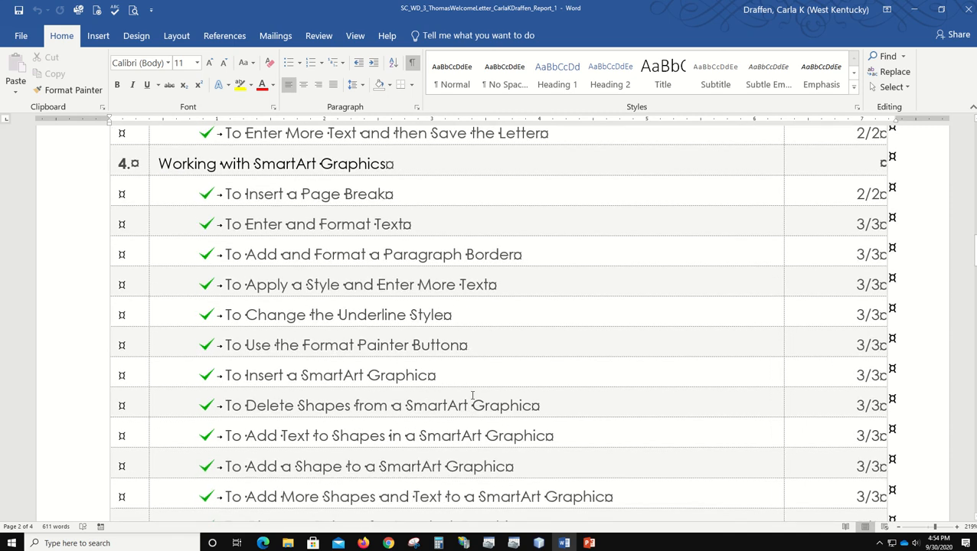
scroll(473, 395, down, 10)
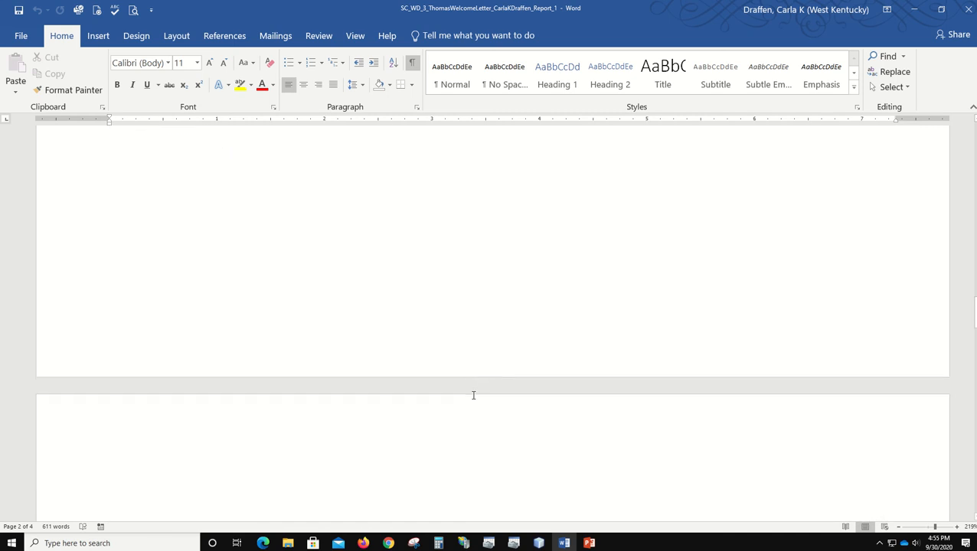
Step: Look over the submitted letter and student schedule included in the report, and return to the score heading
scroll(653, 393, down, 4)
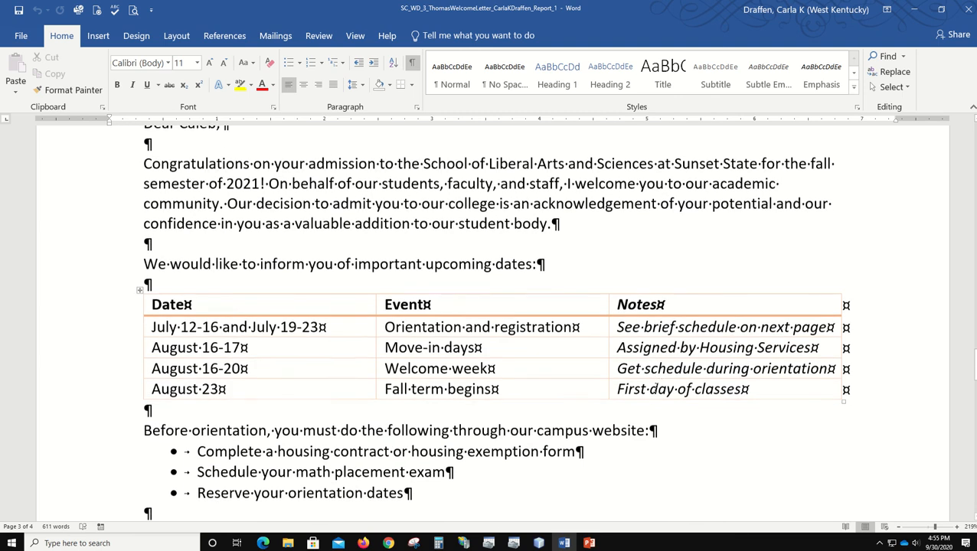
scroll(658, 385, down, 10)
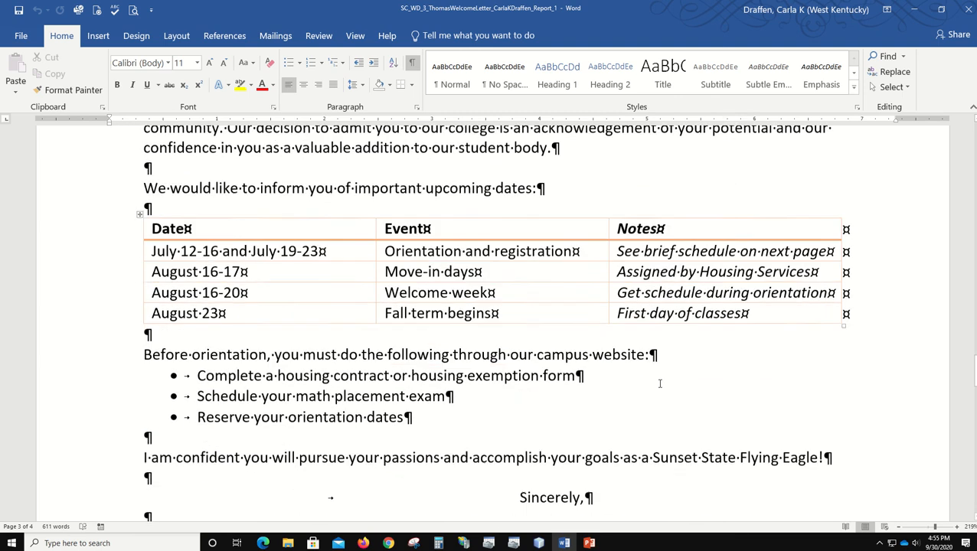
scroll(660, 383, down, 15)
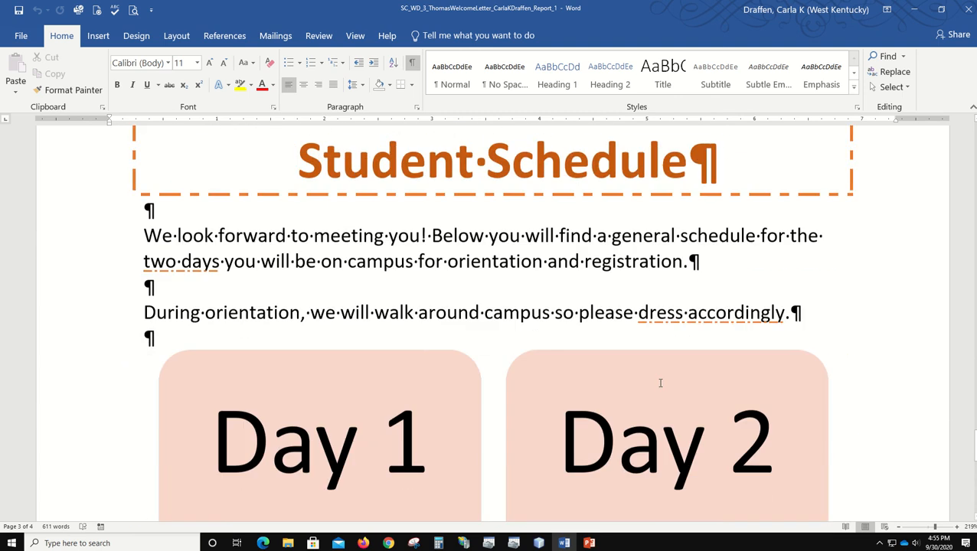
scroll(660, 383, up, 20)
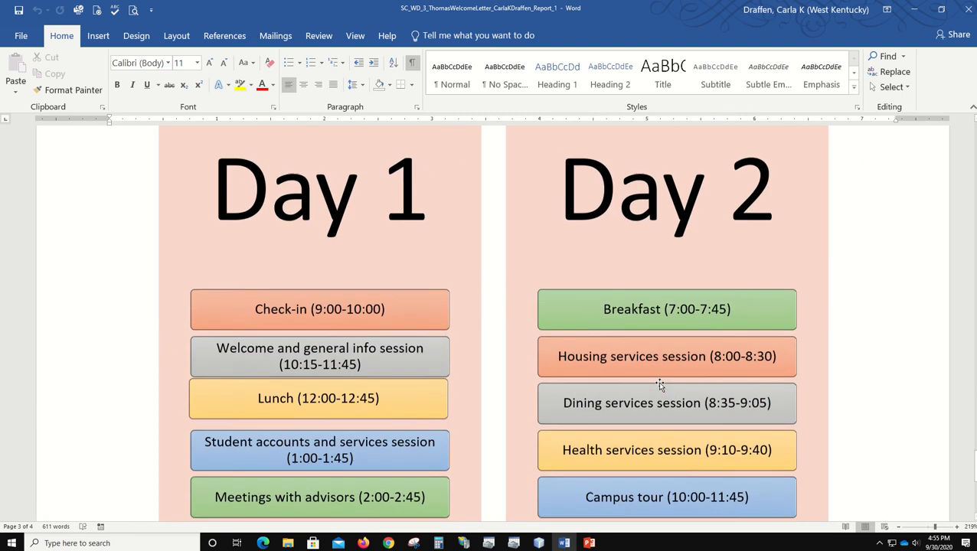
scroll(657, 379, up, 20)
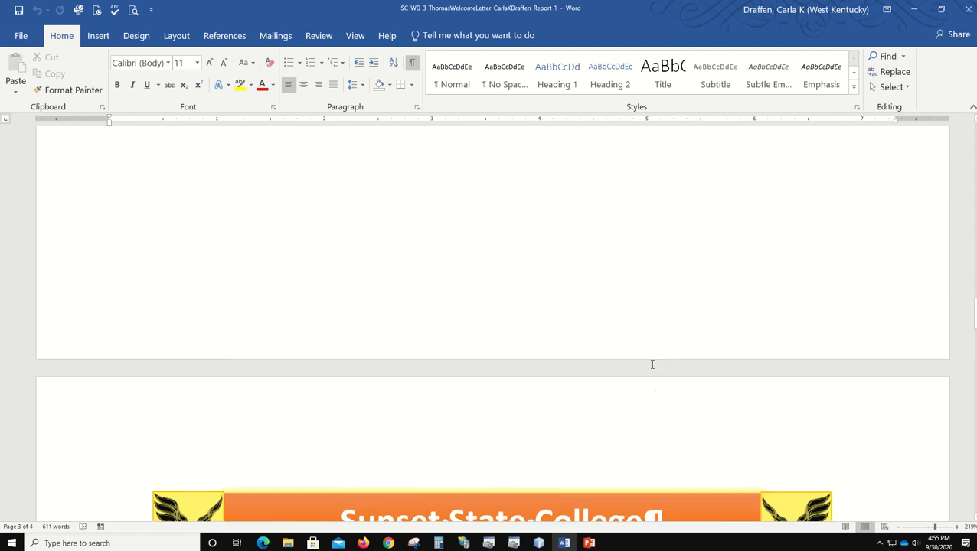
scroll(635, 301, up, 20)
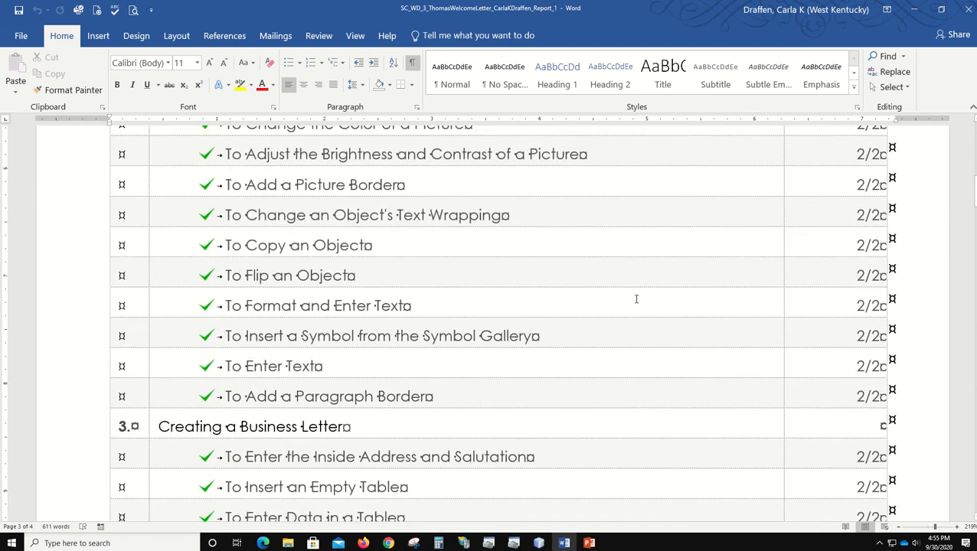
scroll(636, 294, up, 3)
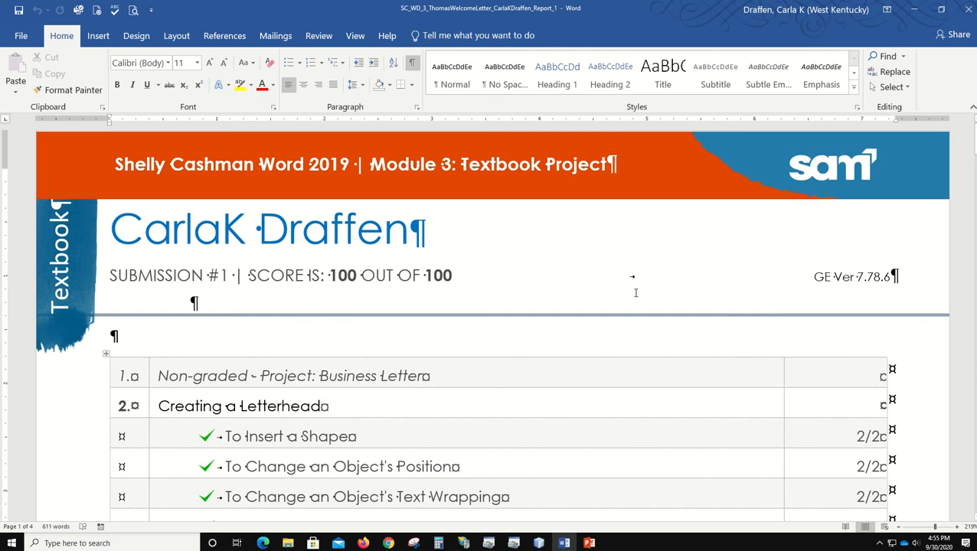